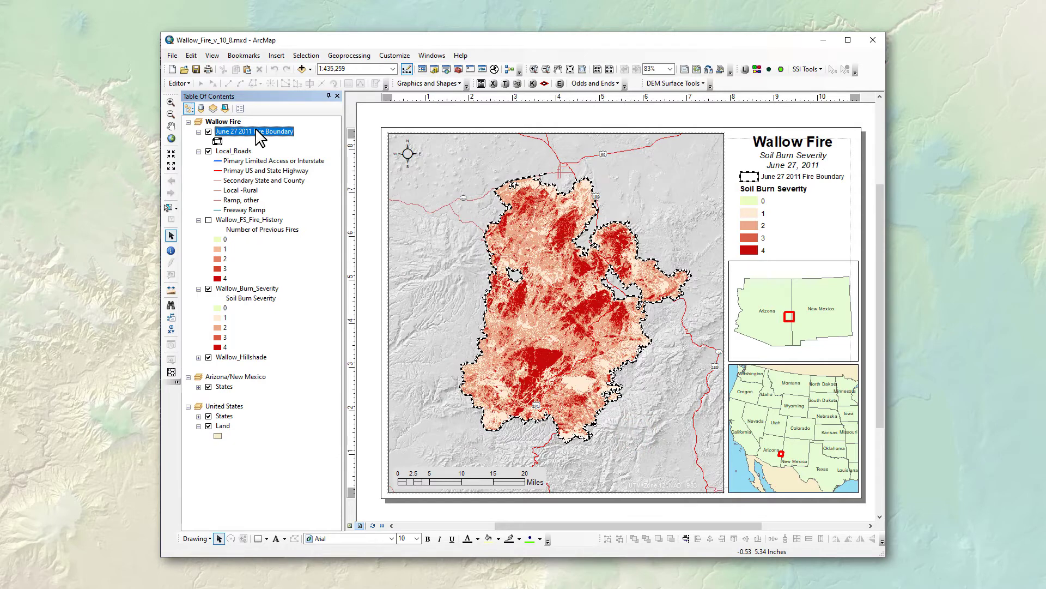
Open the June 27 2011 Fire Boundary layer's source properties and examine its projected coordinate system
left_click(255, 130)
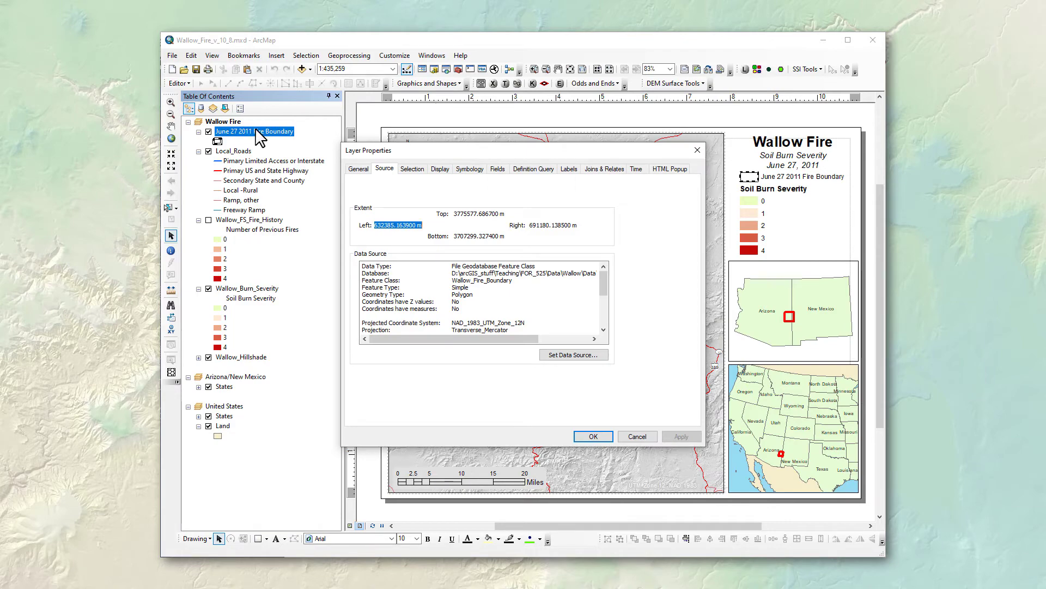
left_click(384, 173)
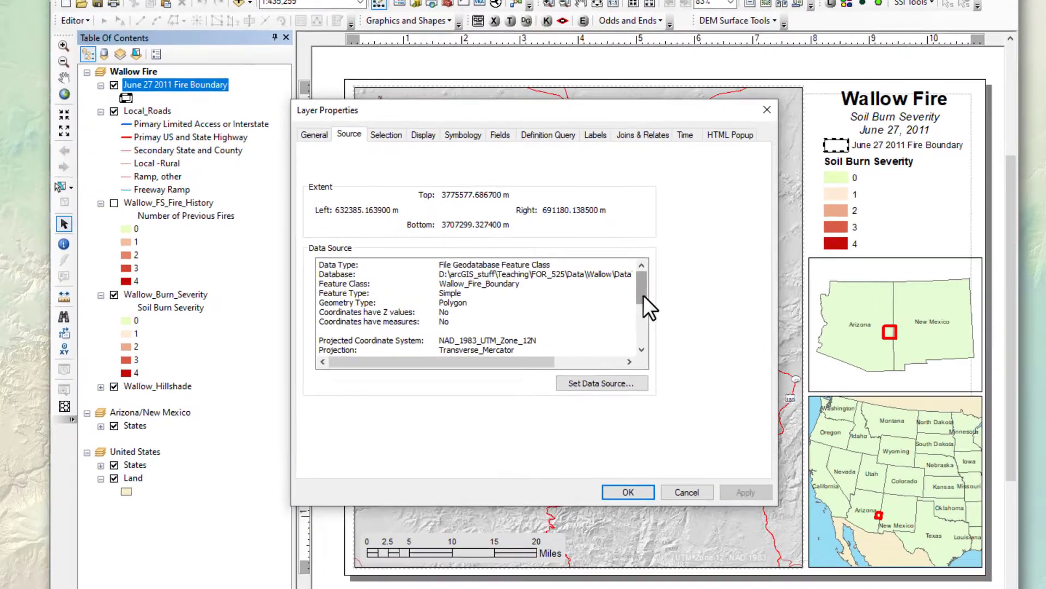
left_click_drag(644, 296, 648, 315)
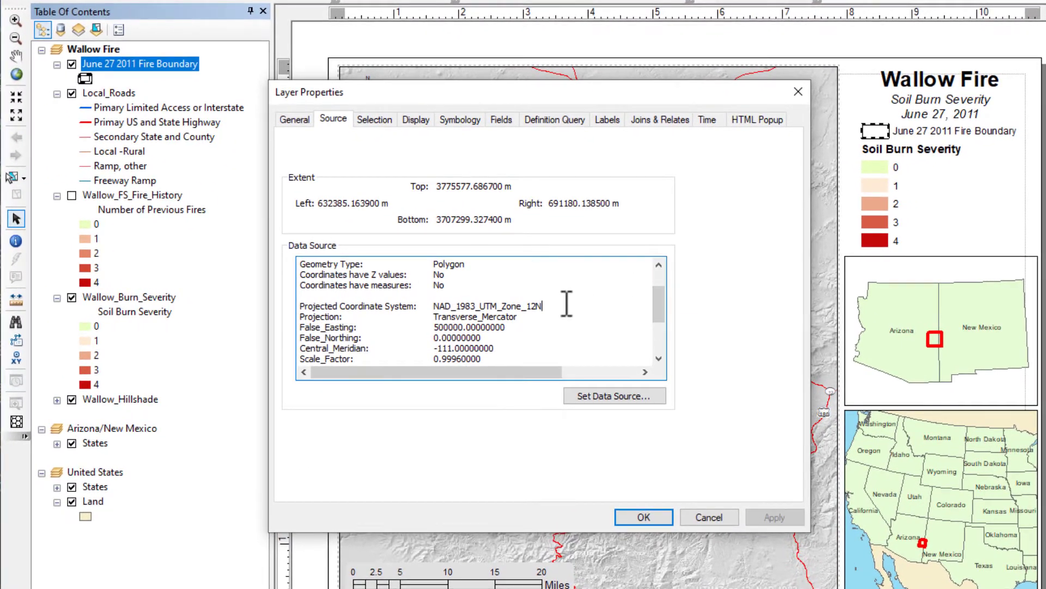
left_click(301, 306)
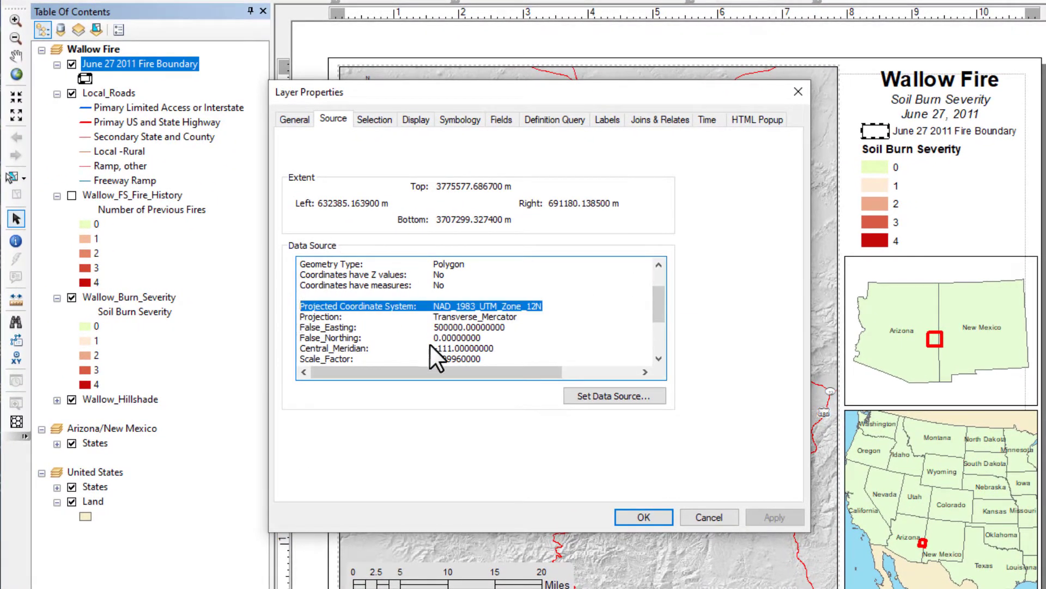
left_click(572, 287)
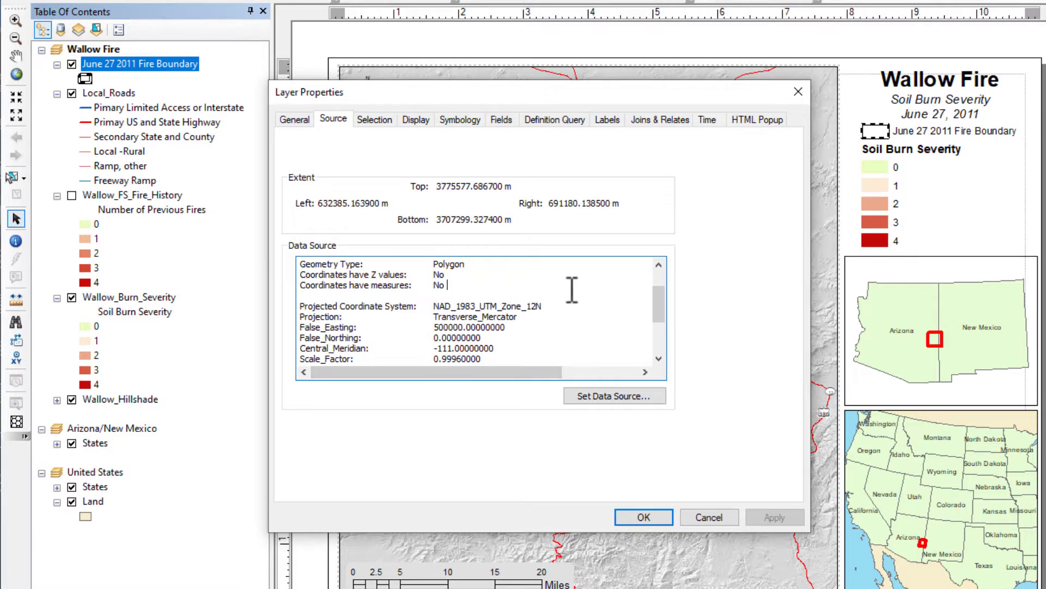
left_click_drag(303, 305, 416, 307)
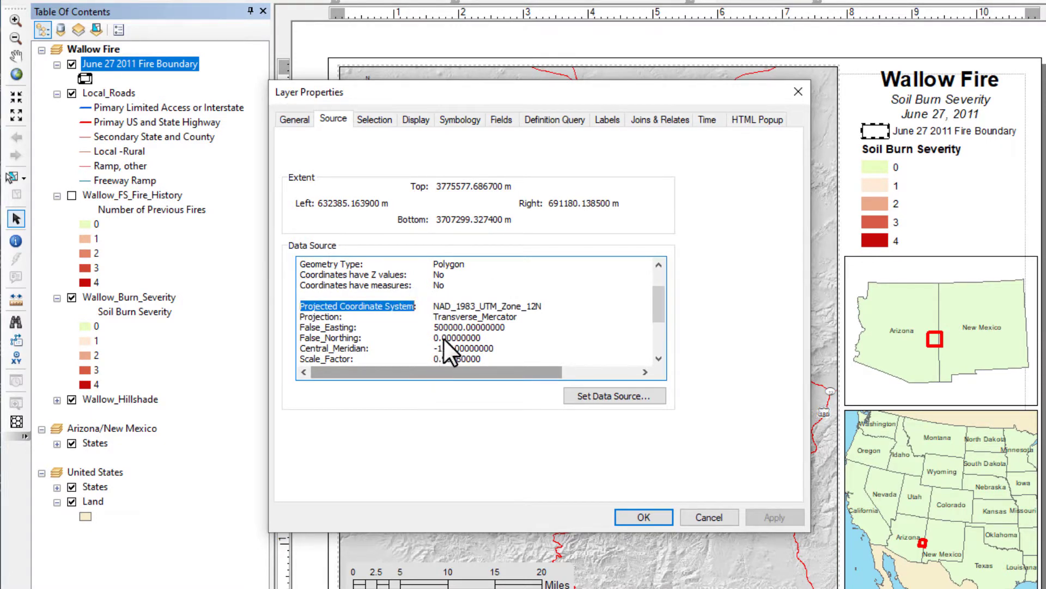
left_click(497, 278)
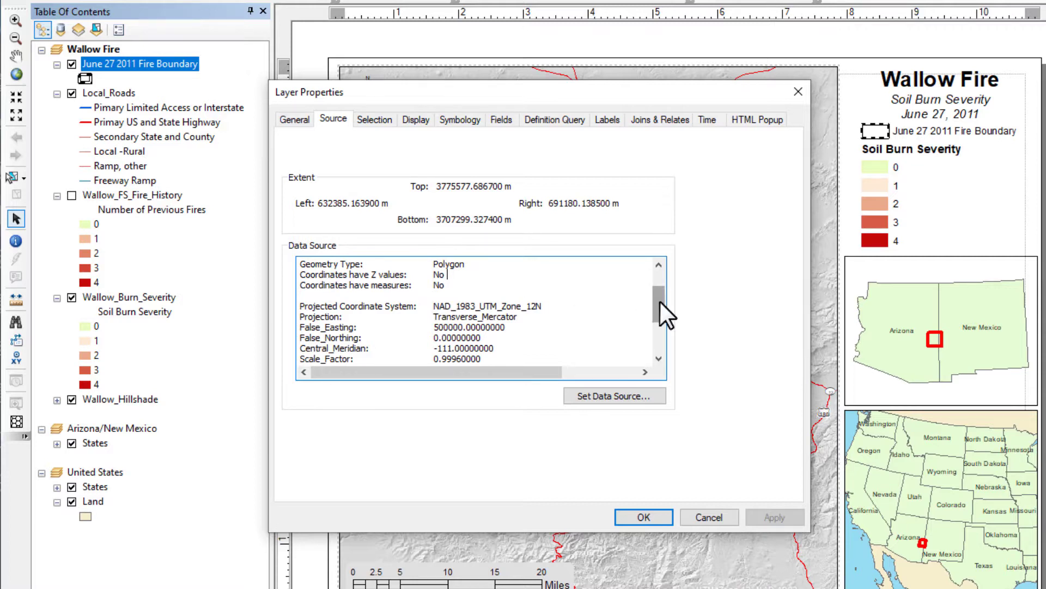
Examine the fire boundary layer's geographic coordinate system and datum, and close its properties without changes
left_click_drag(659, 302, 665, 331)
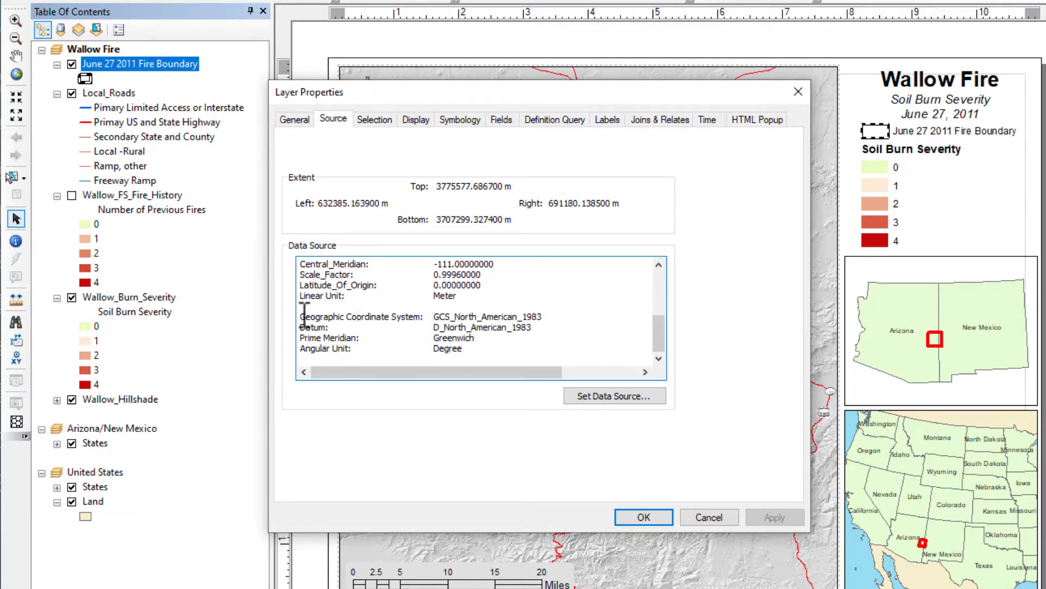
left_click_drag(300, 316, 532, 327)
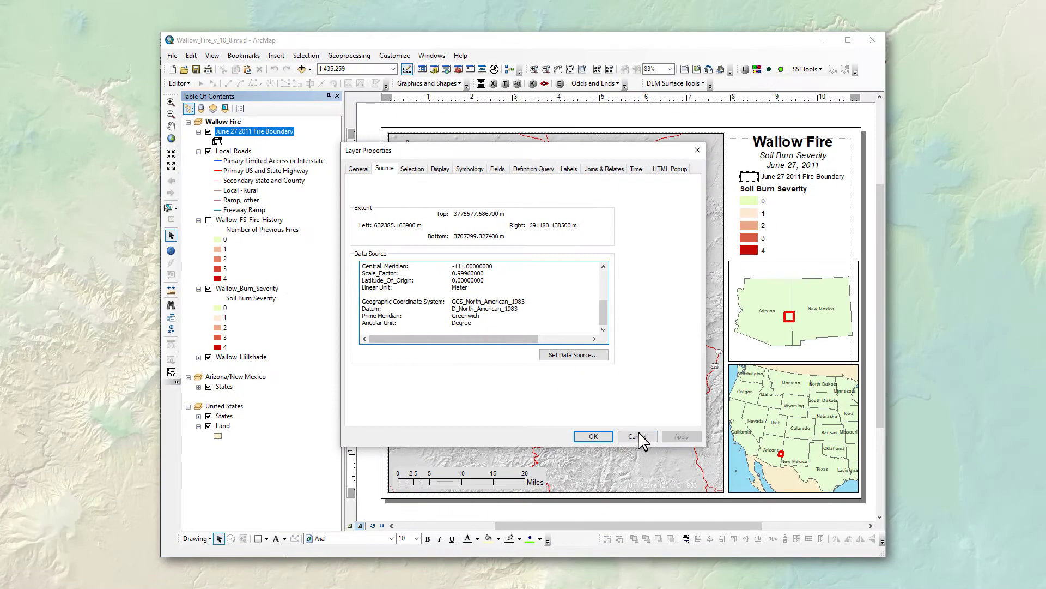
left_click(711, 519)
double_click(276, 132)
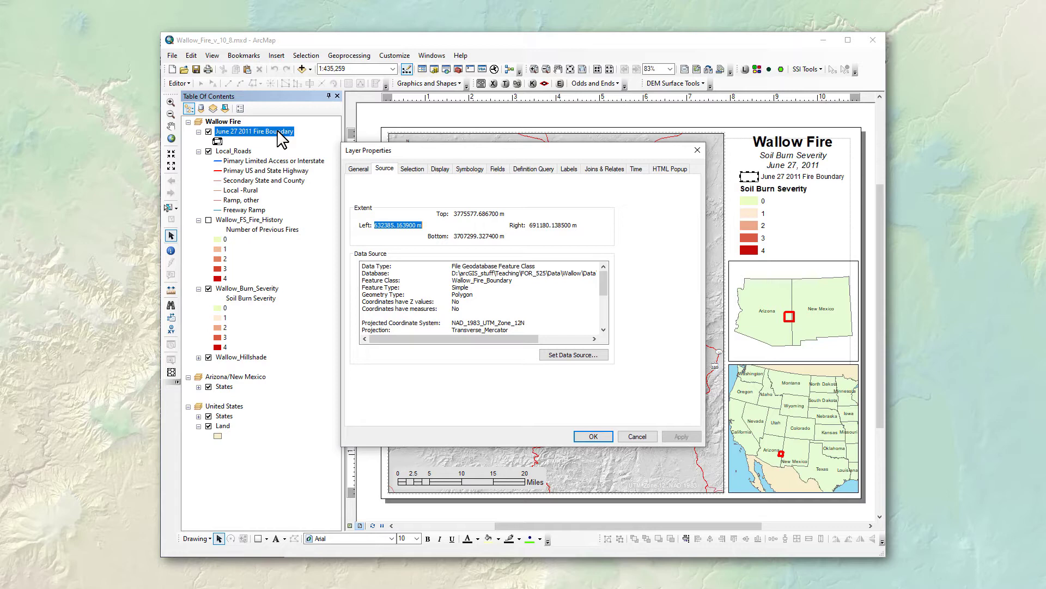
left_click(639, 436)
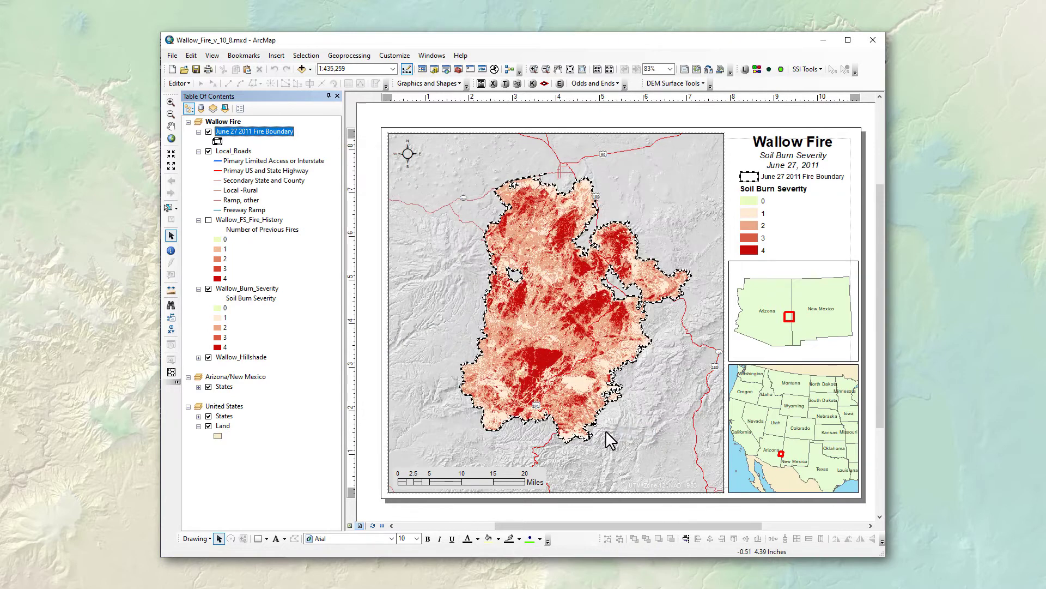
Check the XY coordinate system in the Wallow_Hillshade raster's source properties and close them
left_click(244, 358)
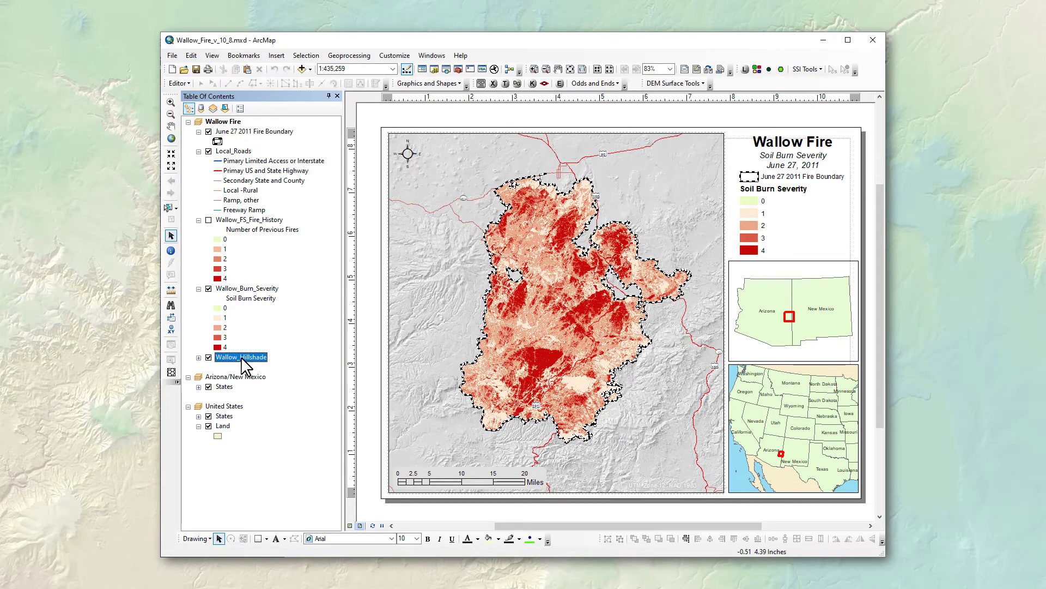
double_click(241, 357)
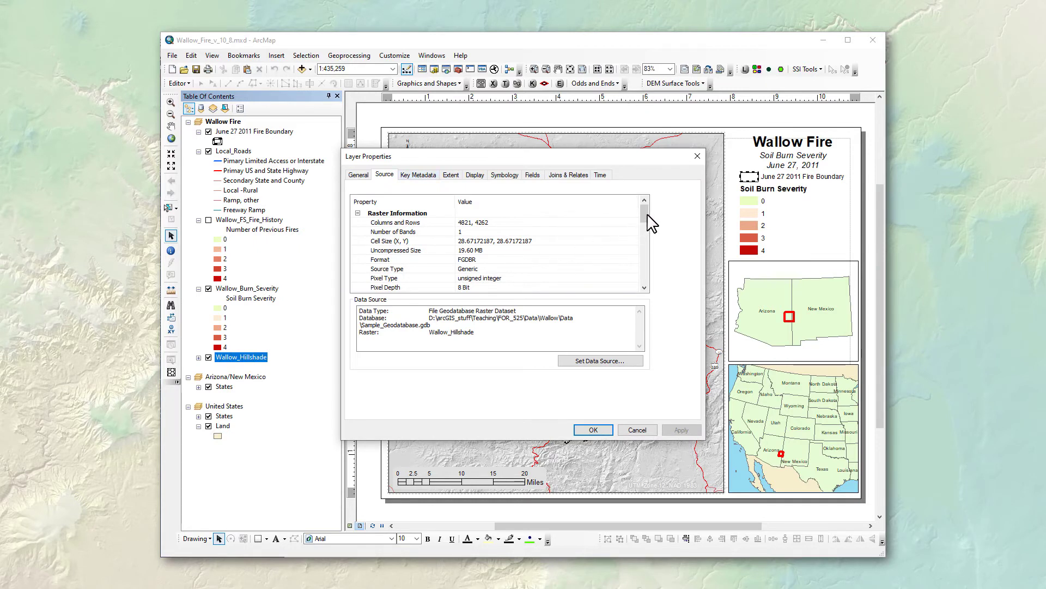
left_click_drag(645, 217, 653, 258)
left_click(626, 259)
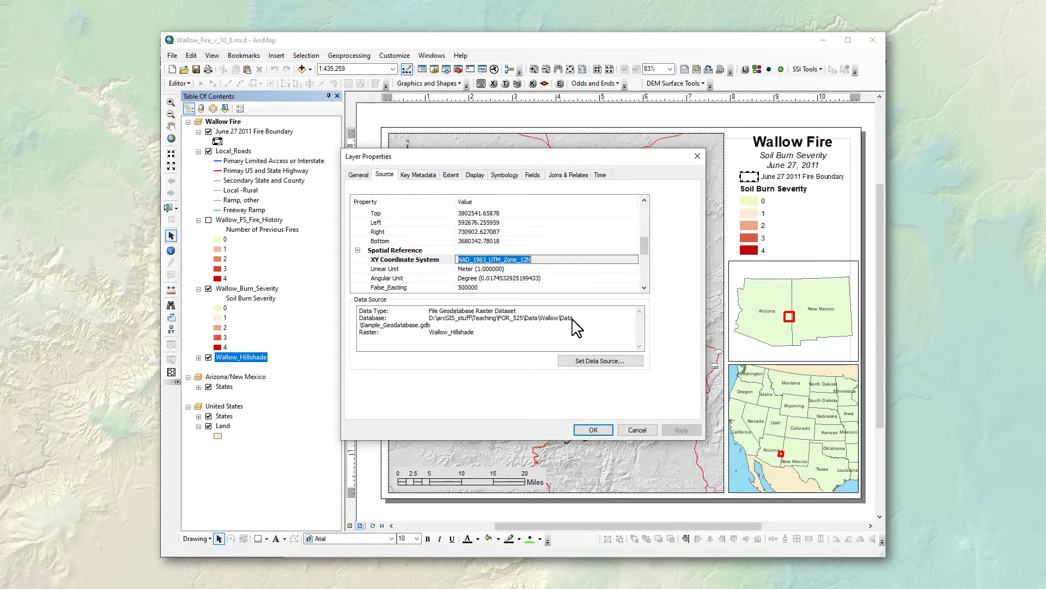
left_click(593, 430)
Open the Local_Roads layer's source properties and examine its geographic coordinate system
left_click(284, 132)
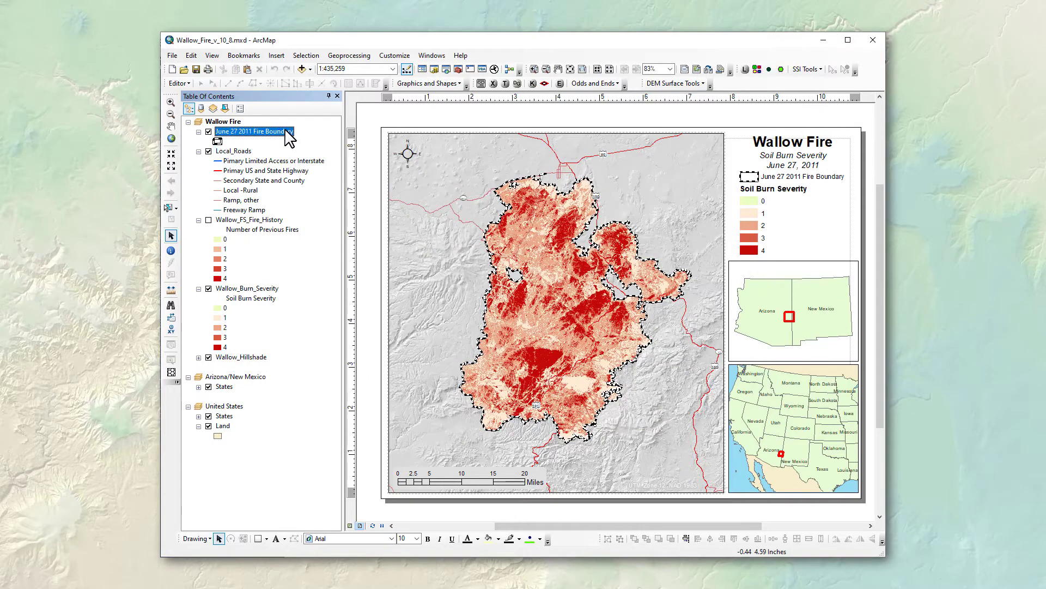
left_click(243, 152)
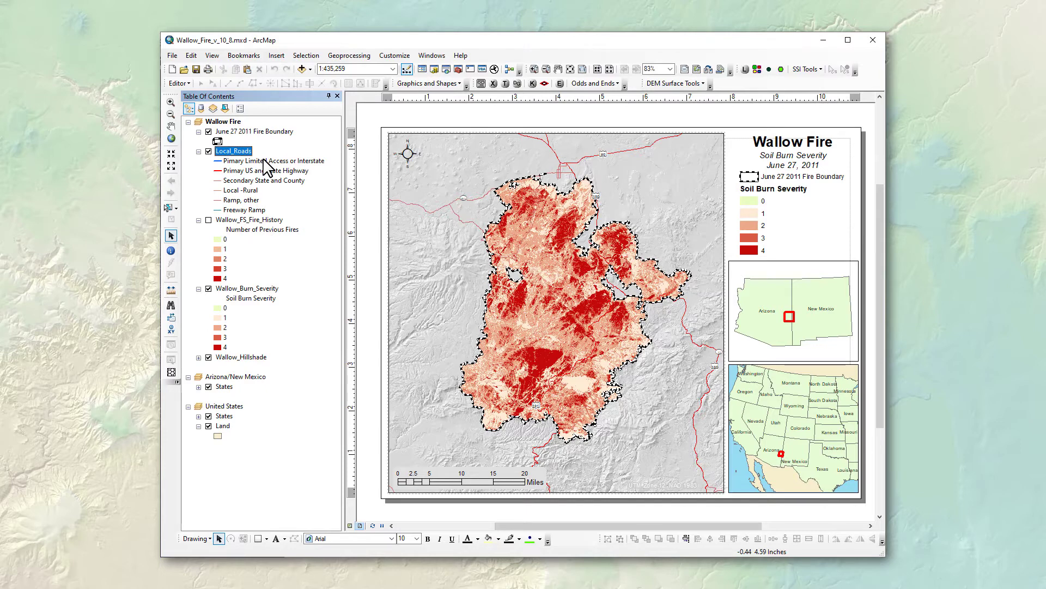
double_click(241, 151)
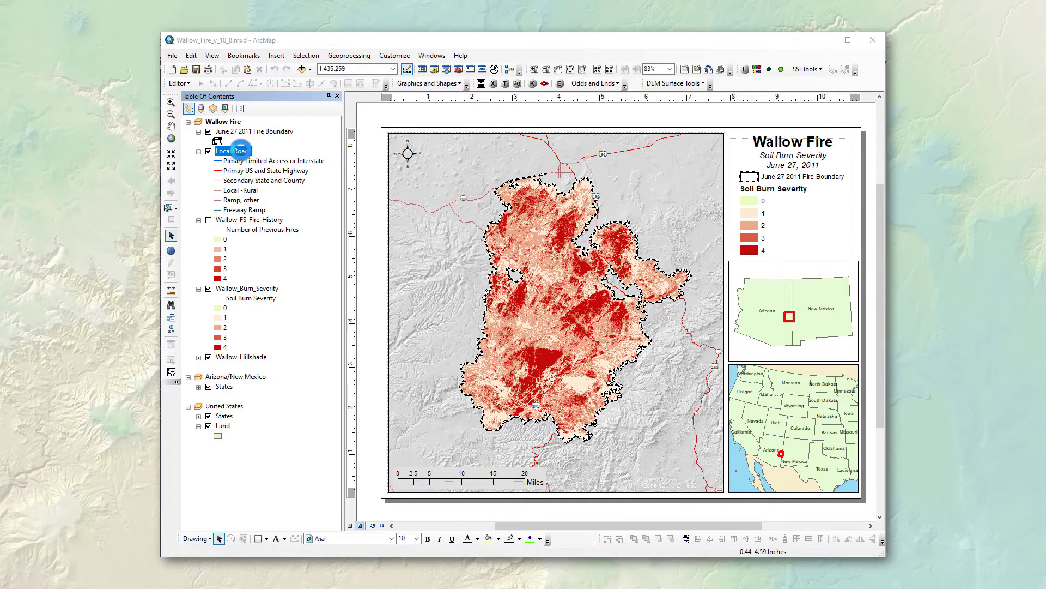
left_click(508, 308)
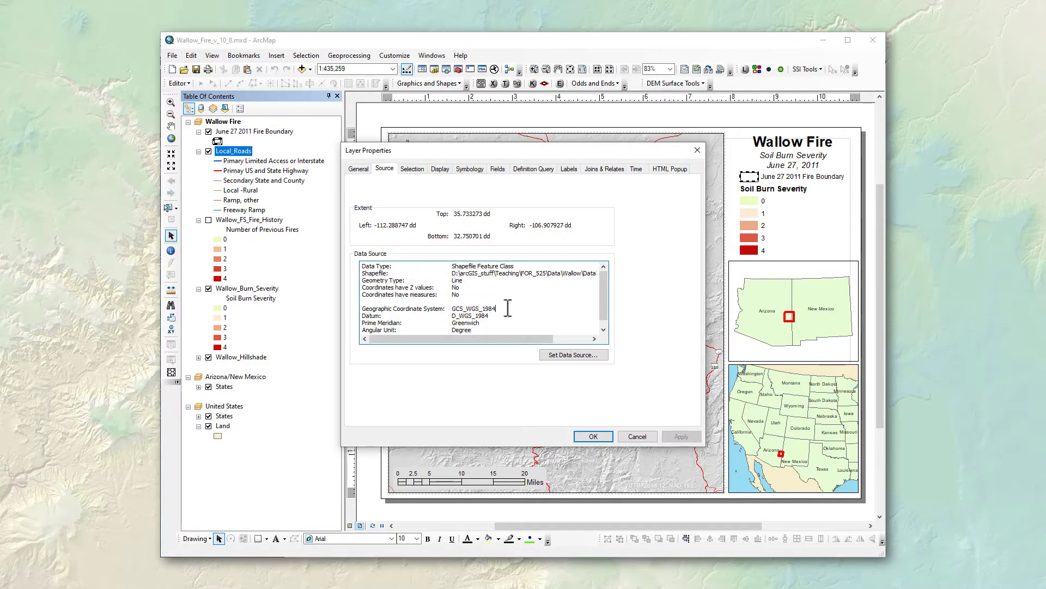
left_click_drag(363, 309, 523, 310)
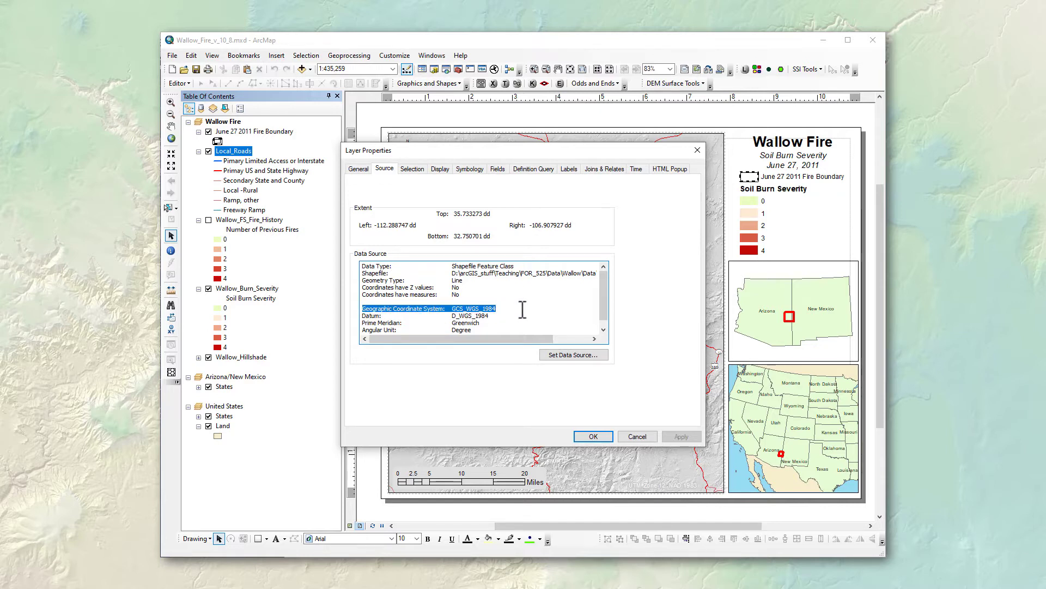
left_click(522, 309)
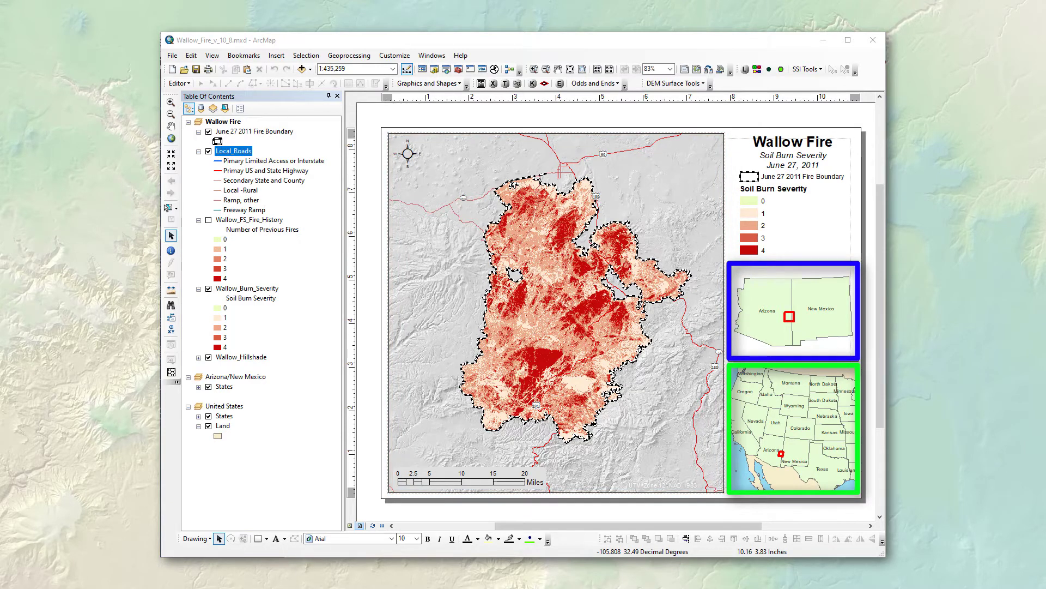
Select the Arizona/New Mexico and United States inset maps in turn, and inspect the Wallow Fire data frame's coordinate system without changing it
left_click(785, 303)
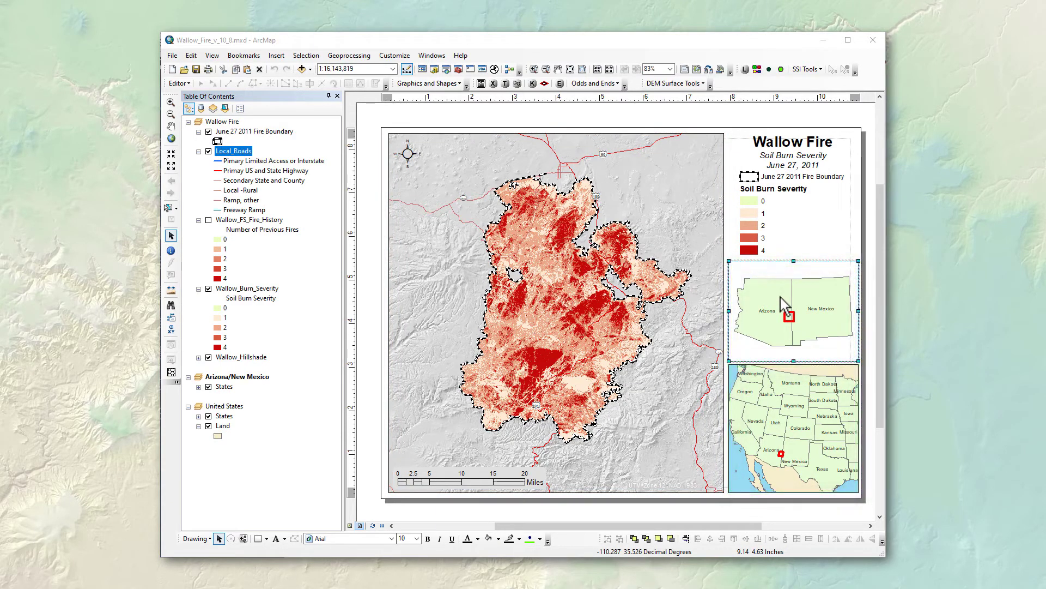
left_click(801, 422)
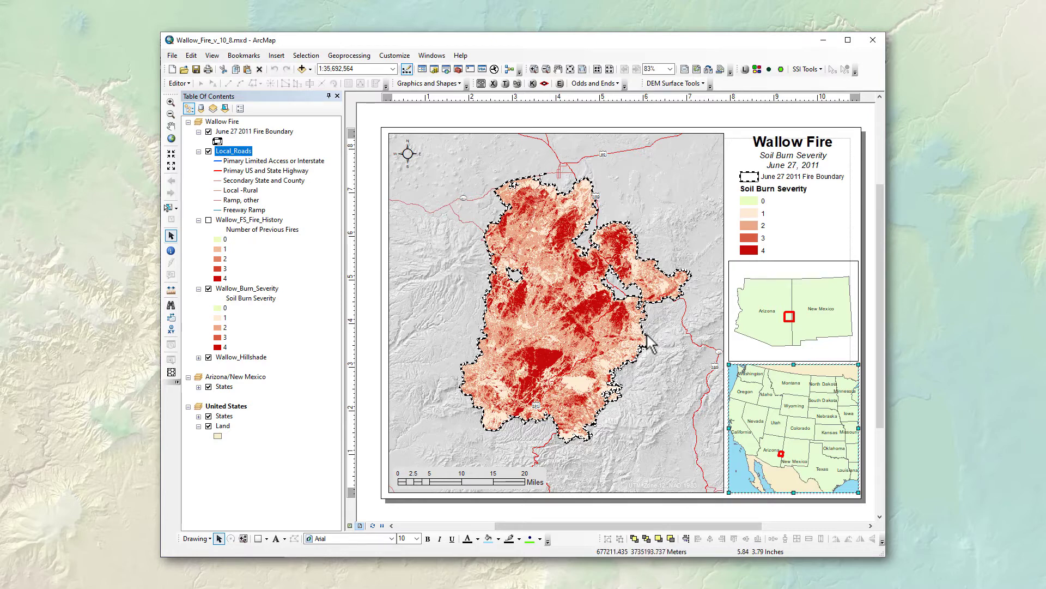
left_click(208, 121)
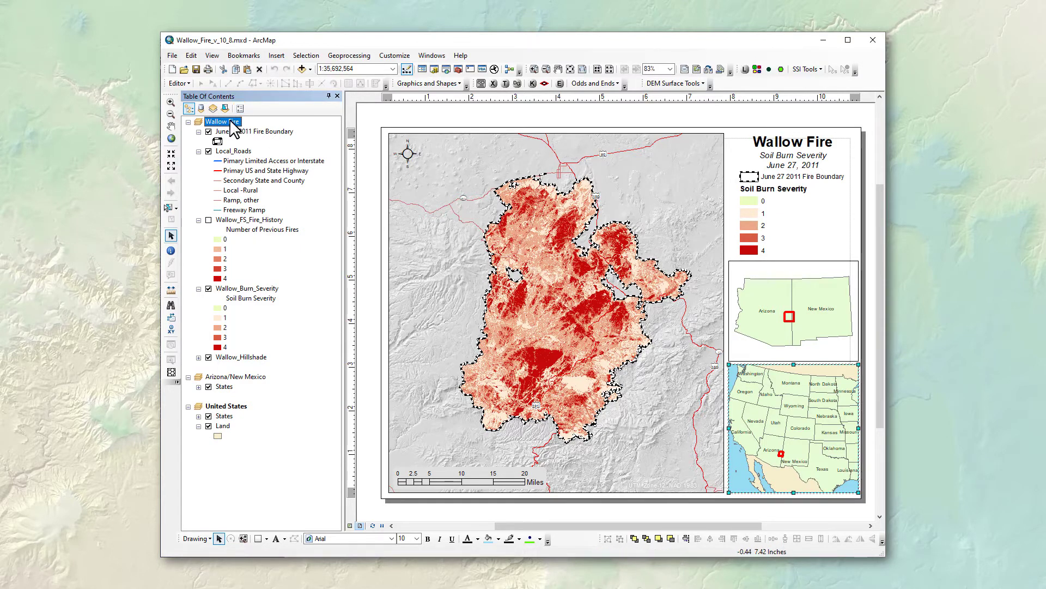
left_click(230, 122)
double_click(229, 121)
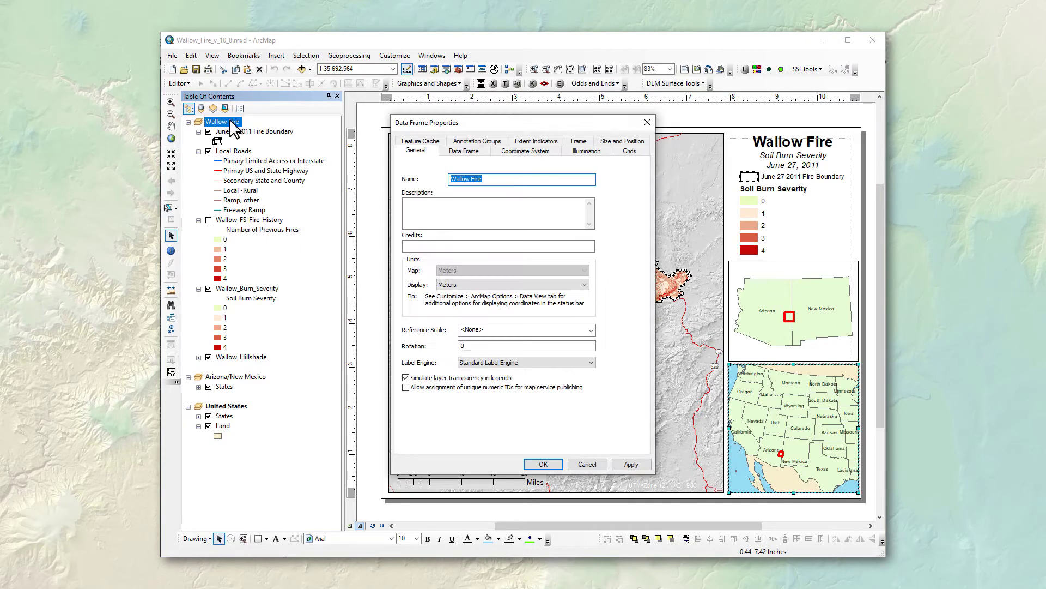
left_click(529, 152)
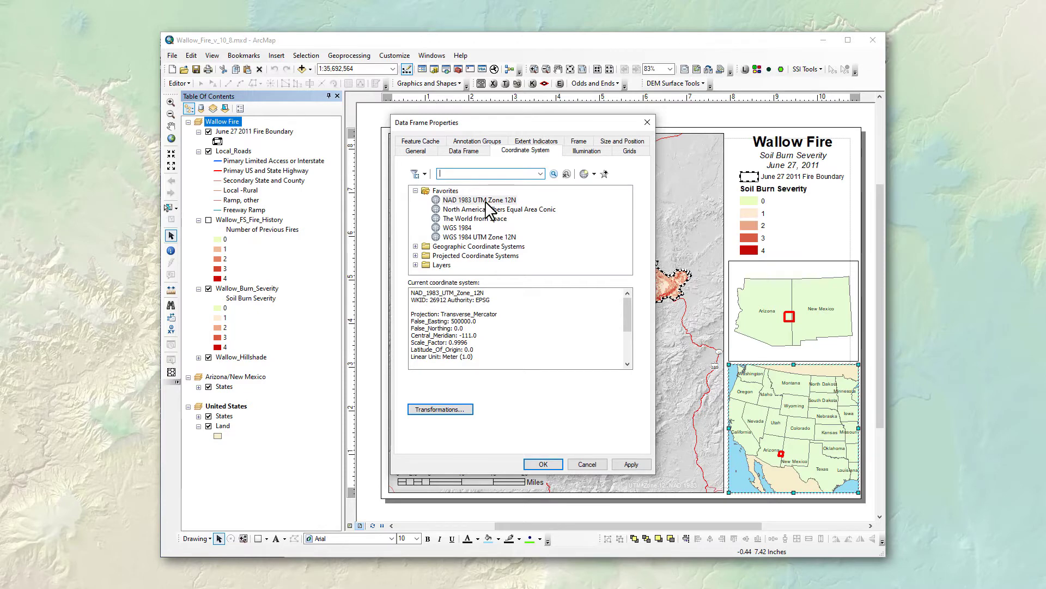
left_click(593, 463)
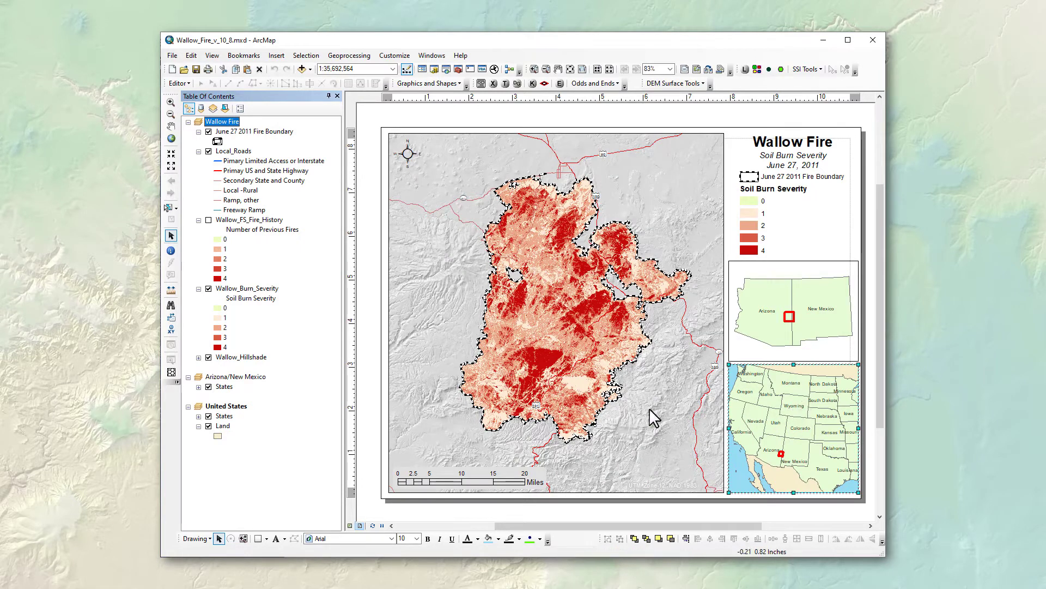
Search the coordinate systems for "sinusoidal" and set the United States data frame to Sinusoidal (world)
left_click(237, 406)
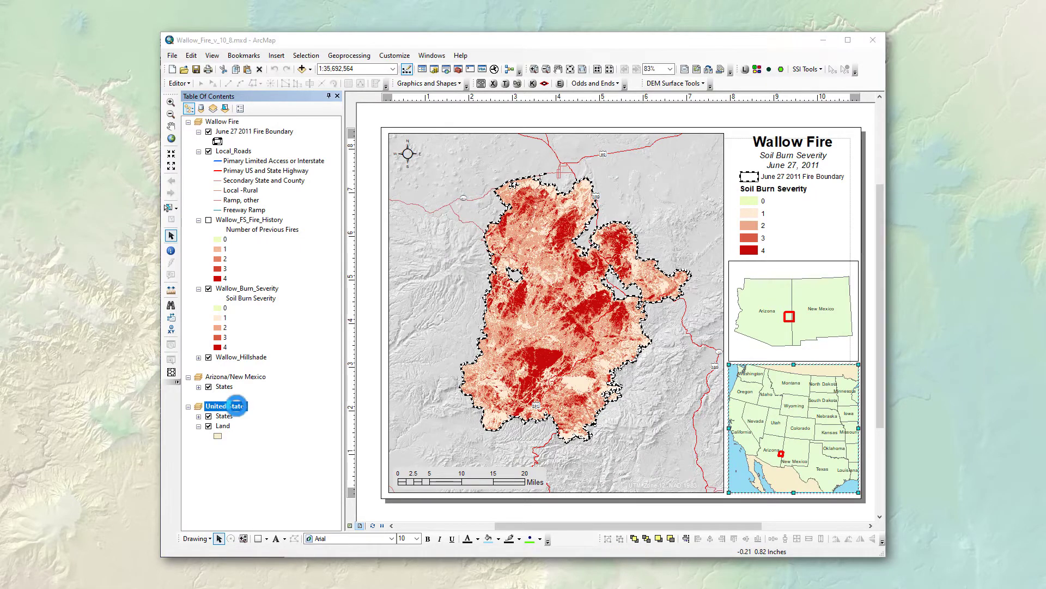
double_click(237, 406)
left_click(467, 274)
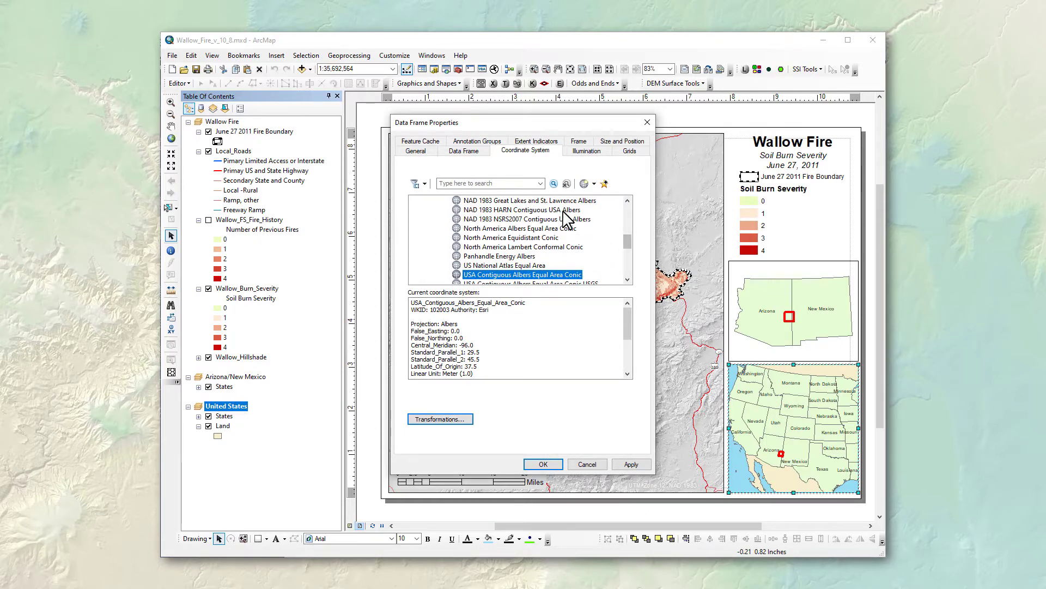
left_click(511, 184)
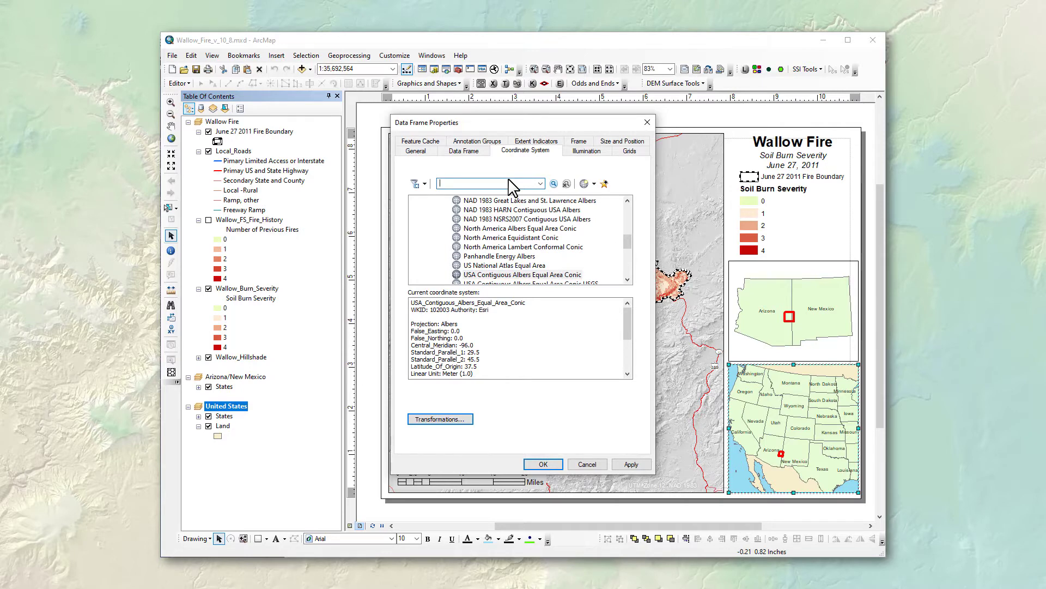
type("sinusoidal")
key("Return")
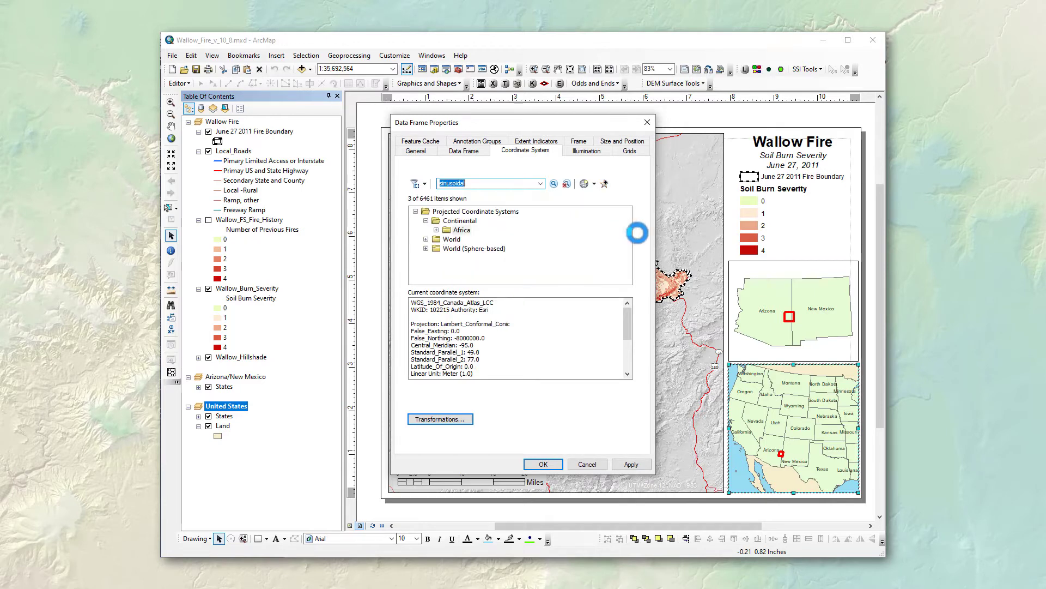
left_click(471, 249)
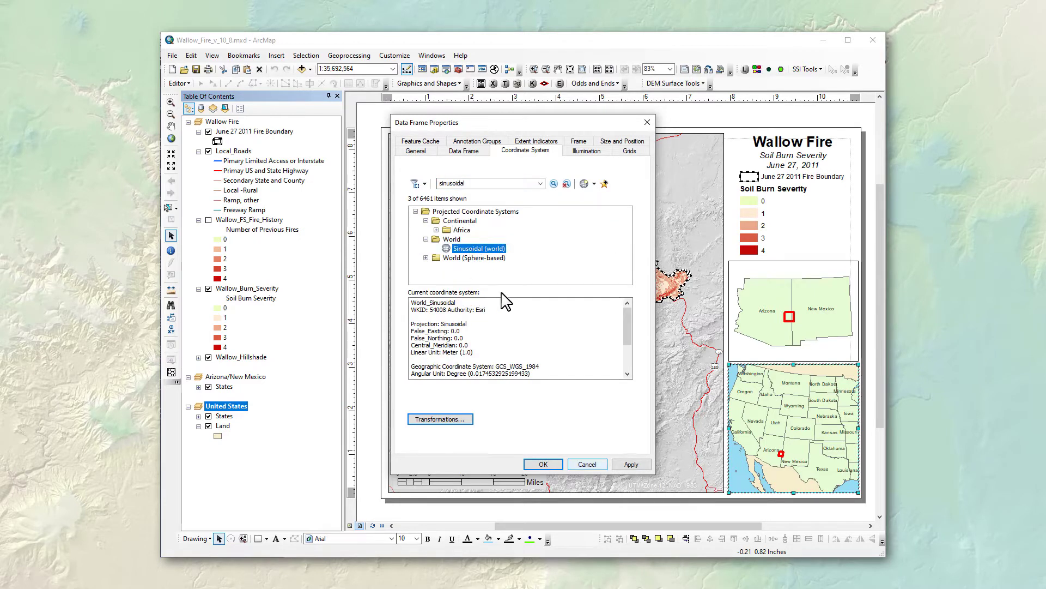
left_click(625, 463)
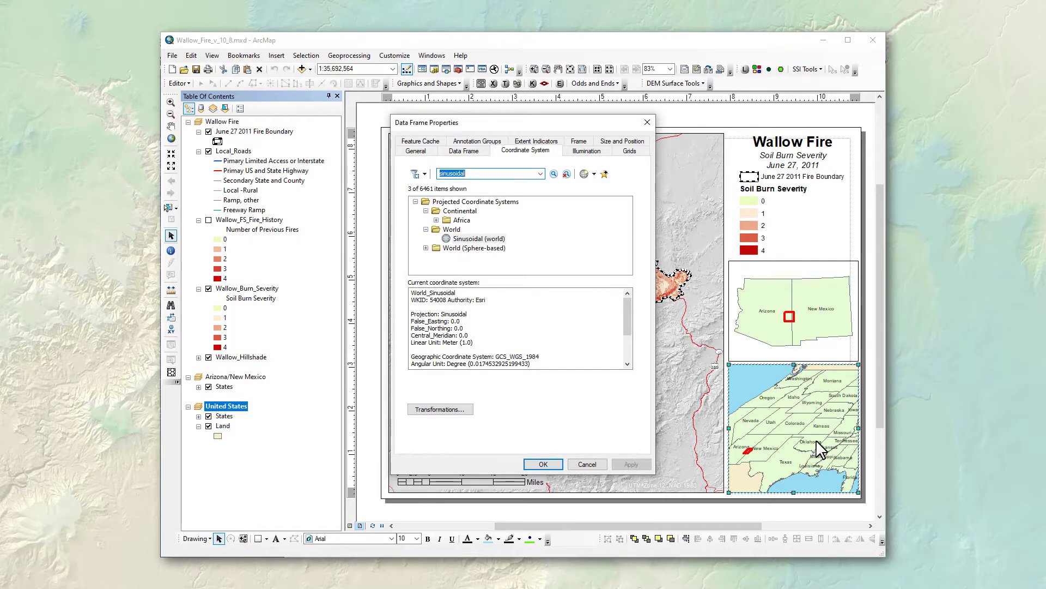
left_click(542, 463)
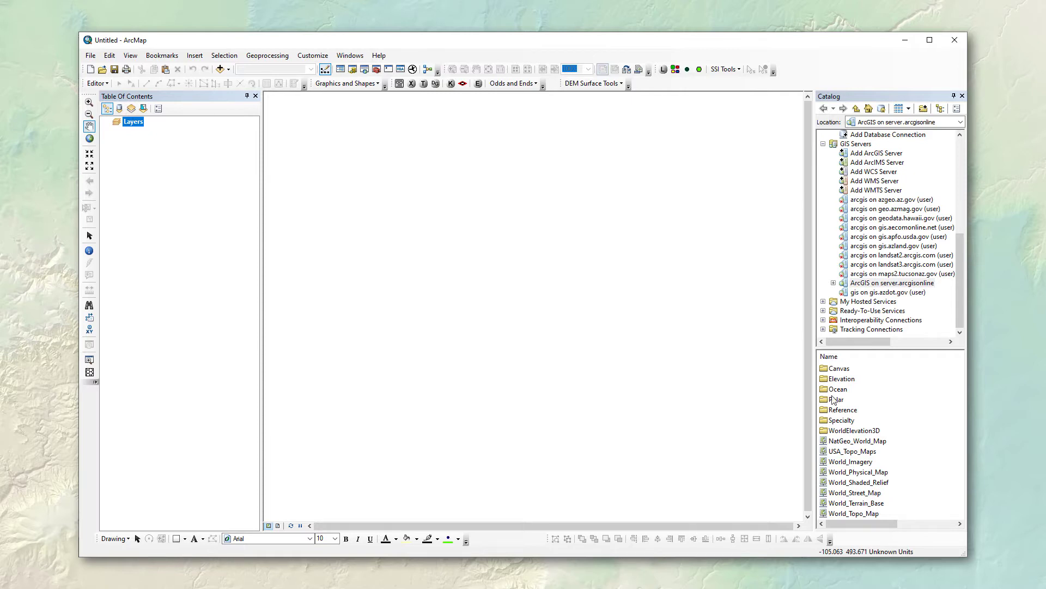
Examine the current coordinate system of the Layers data frame in the empty untitled map
double_click(134, 124)
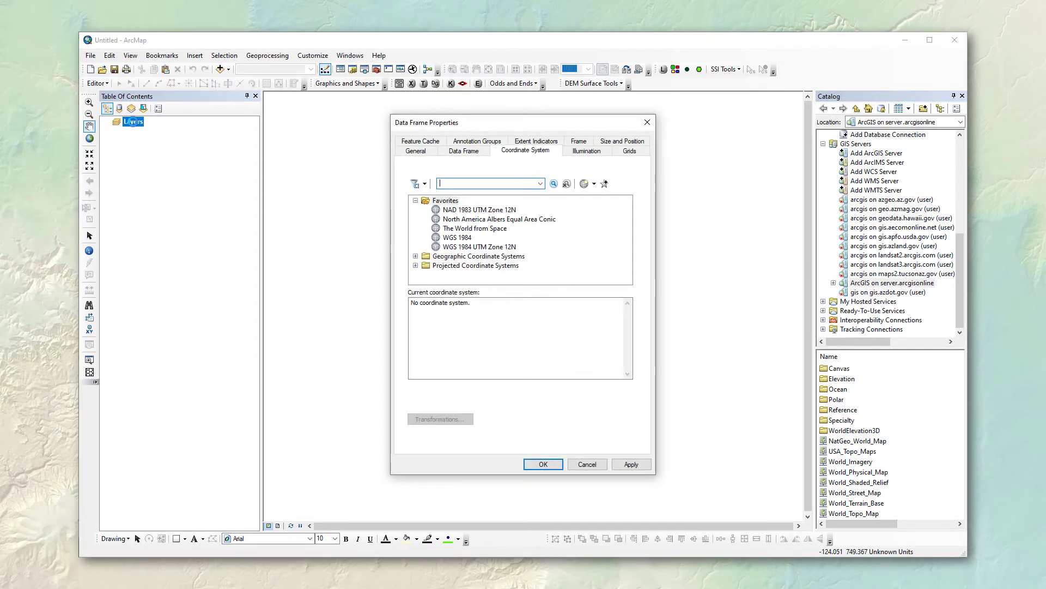
left_click_drag(472, 302, 404, 303)
left_click(492, 330)
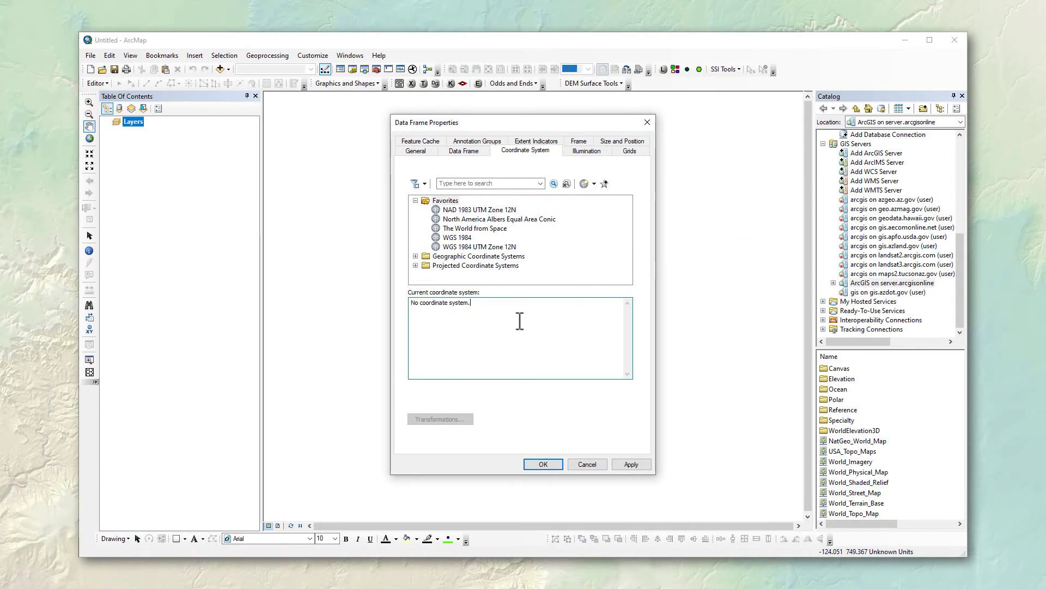
Close the data frame's properties without changes and add the NatGeo_World_Map service from the catalog to the empty map
left_click(586, 463)
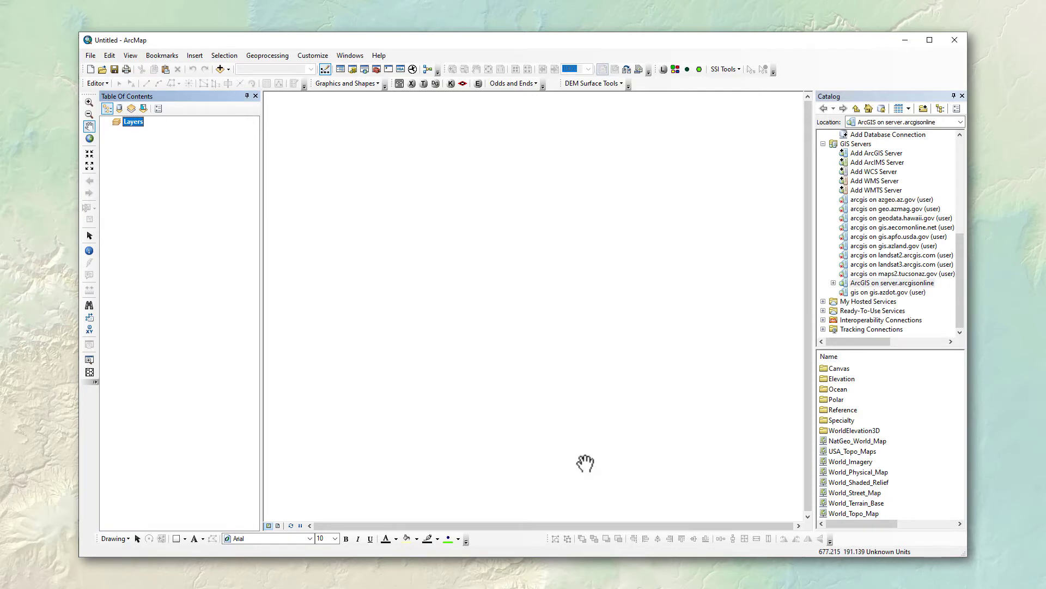
left_click(867, 442)
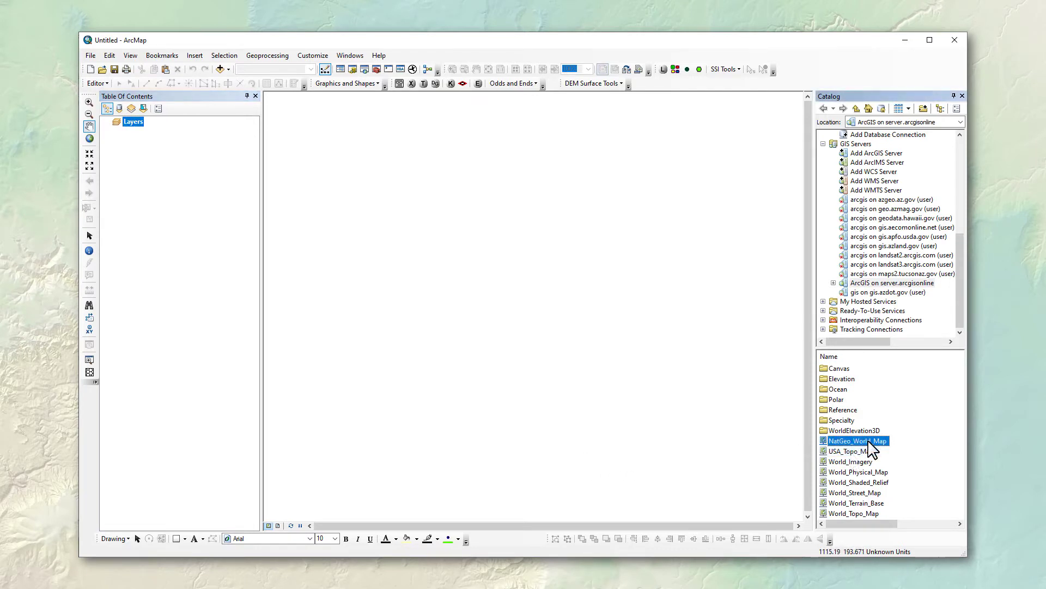
left_click_drag(869, 441, 643, 460)
Examine the Layers data frame's current coordinate system, including its projection and underlying geographic coordinate system
double_click(131, 121)
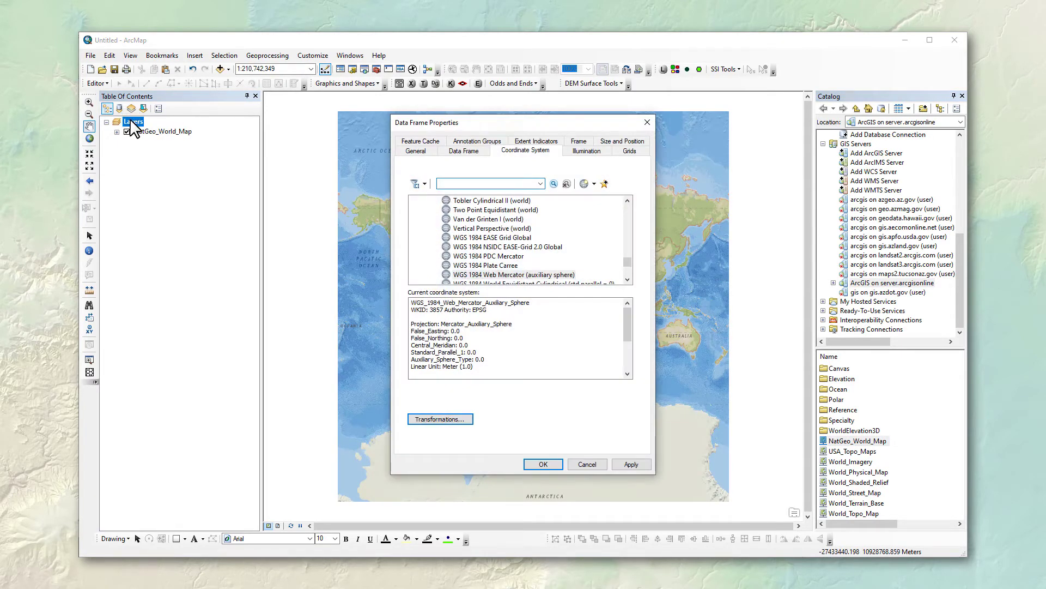
left_click_drag(536, 303, 412, 306)
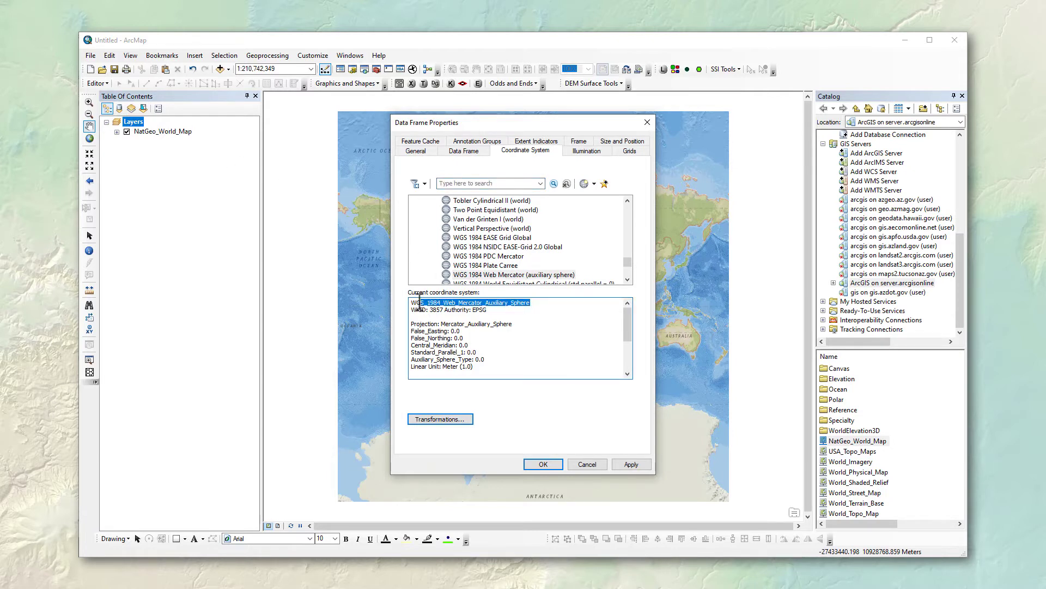
left_click(554, 318)
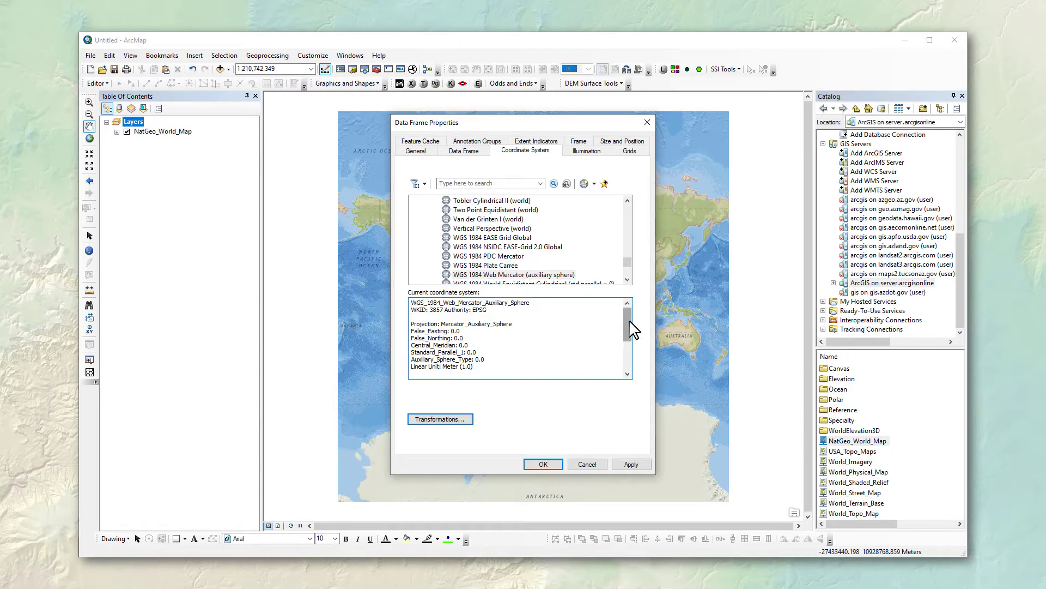
mouse_move(630, 322)
left_mouse_down()
mouse_move(633, 351)
mouse_move(631, 314)
left_mouse_up()
scroll(629, 343, "down", 2)
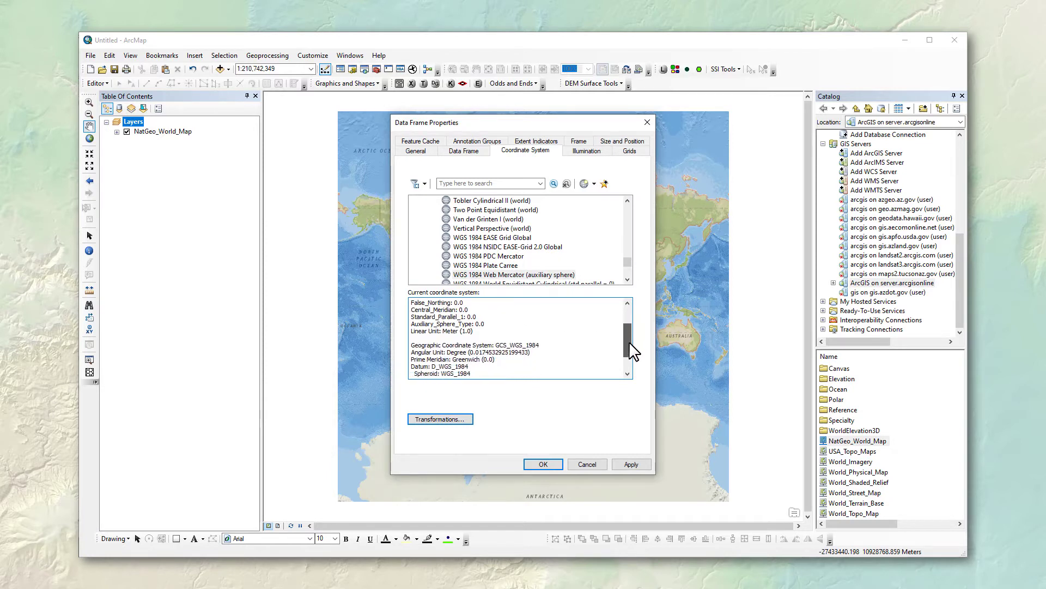
left_click_drag(541, 337, 495, 339)
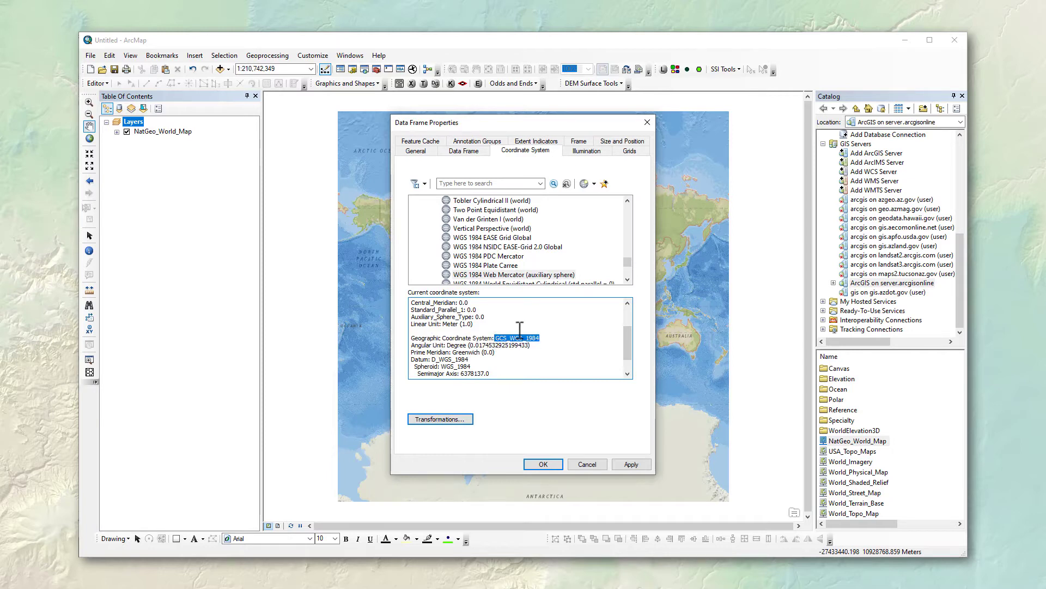
scroll(627, 341, "up", 2)
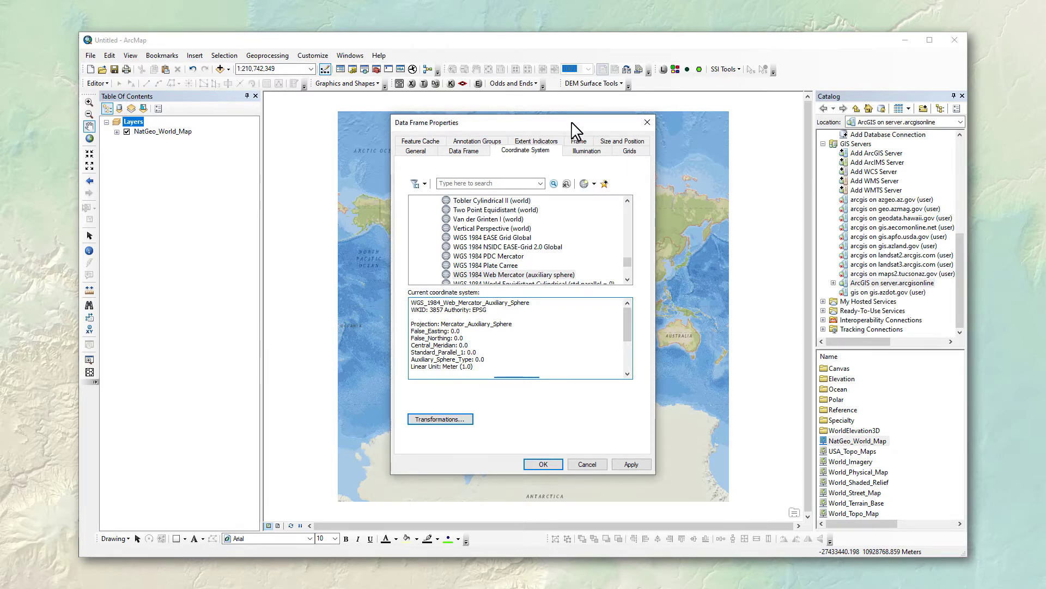
Browse the Geographic and Projected Coordinate Systems folders to examine which categories are available
left_click_drag(626, 261, 628, 206)
left_click_drag(629, 206, 627, 197)
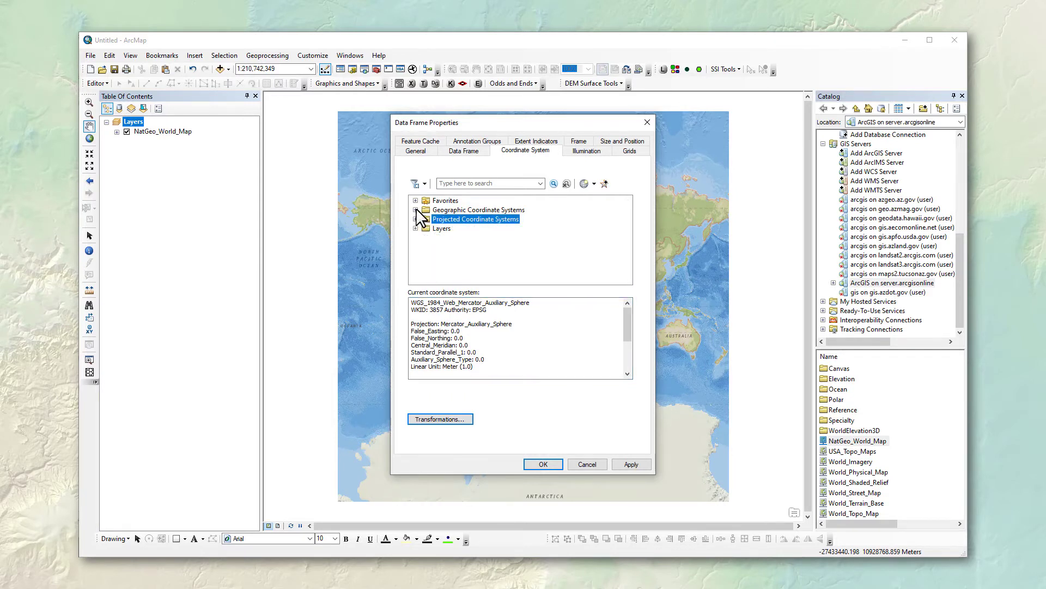
left_click(415, 209)
mouse_move(626, 221)
left_mouse_down()
mouse_move(631, 250)
mouse_move(633, 215)
left_mouse_up()
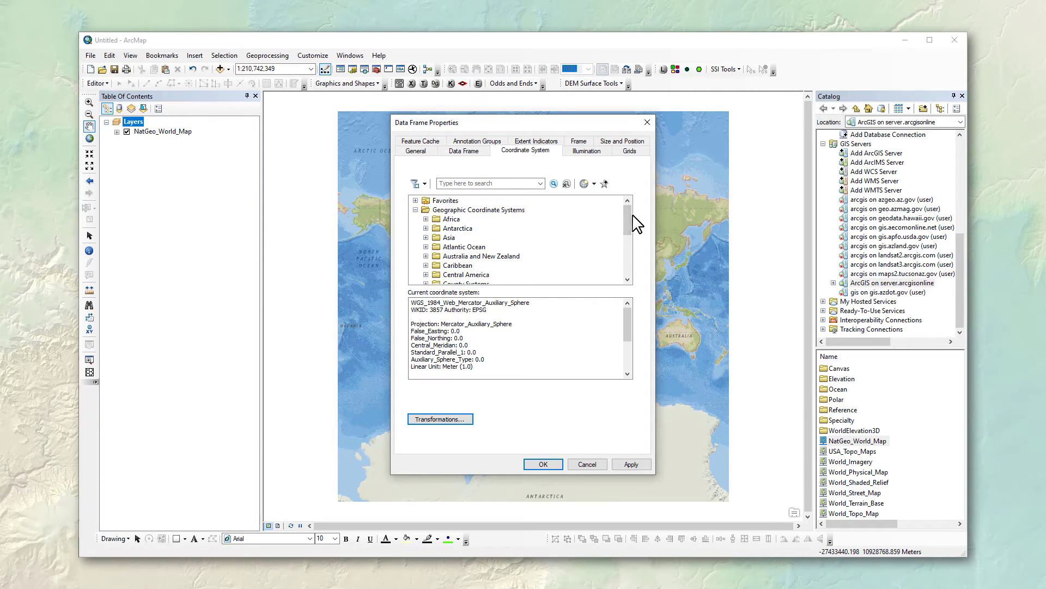
left_click(416, 210)
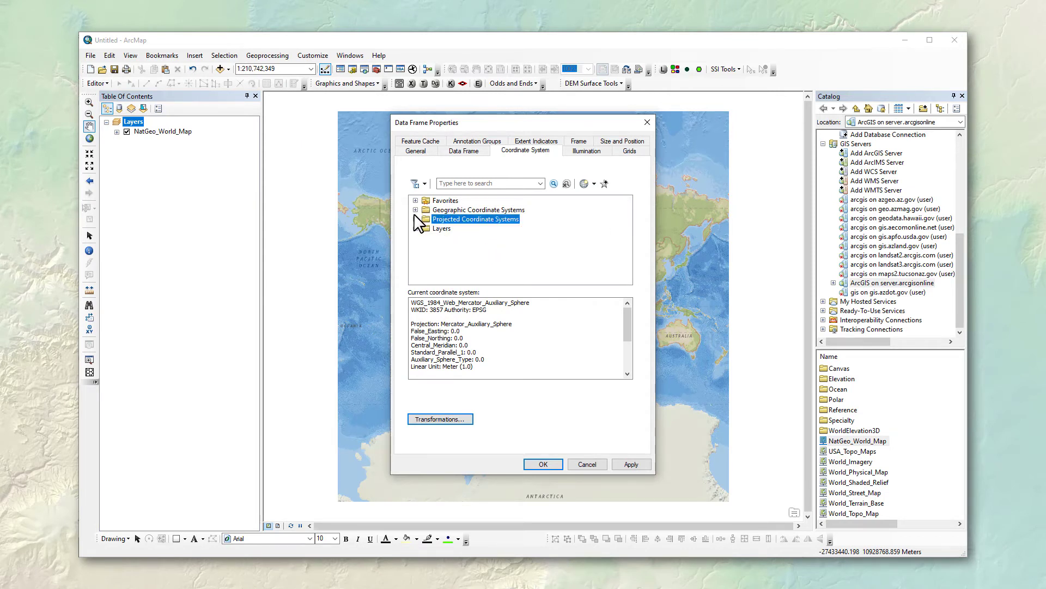
left_click(415, 219)
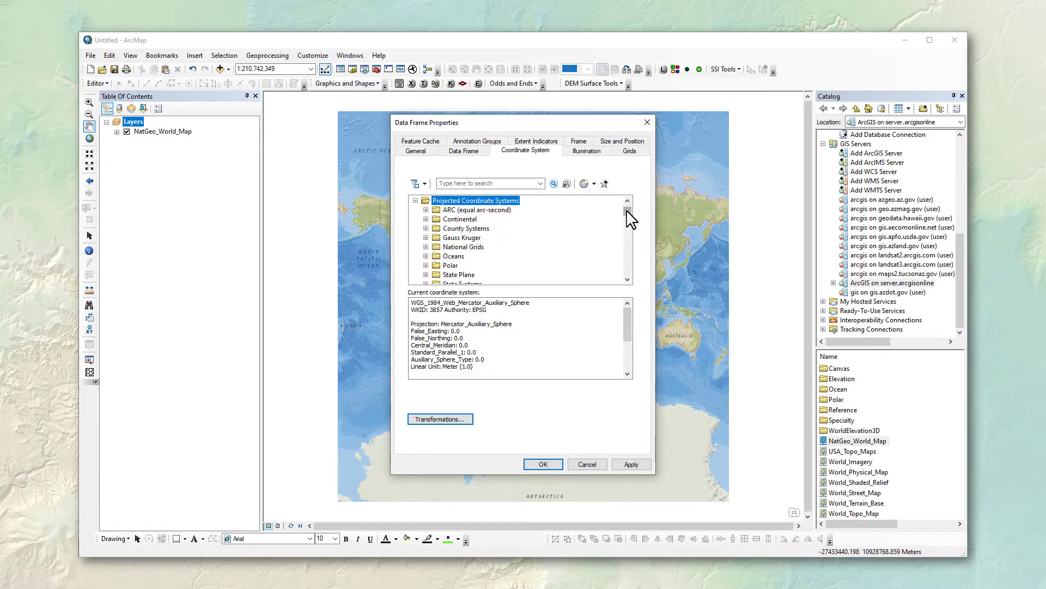
scroll(627, 217, "down", 4)
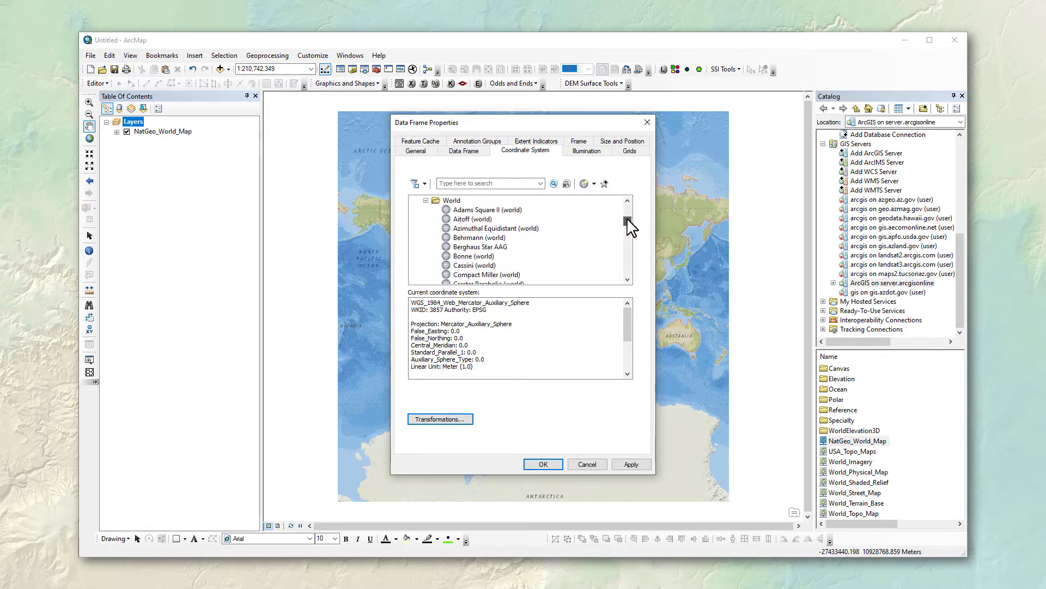
scroll(627, 220, "up", 2)
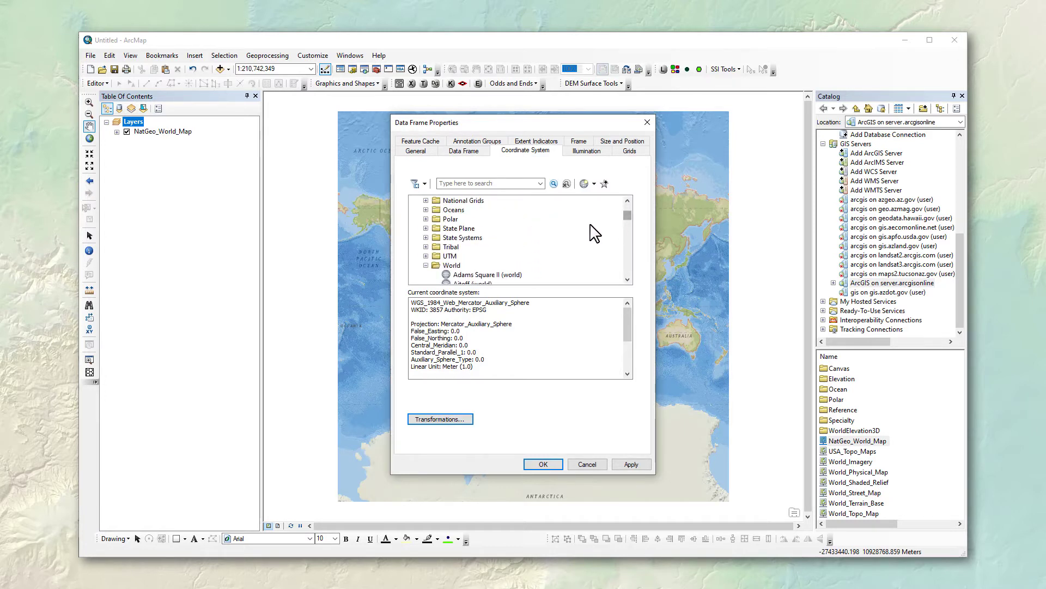
left_click(426, 265)
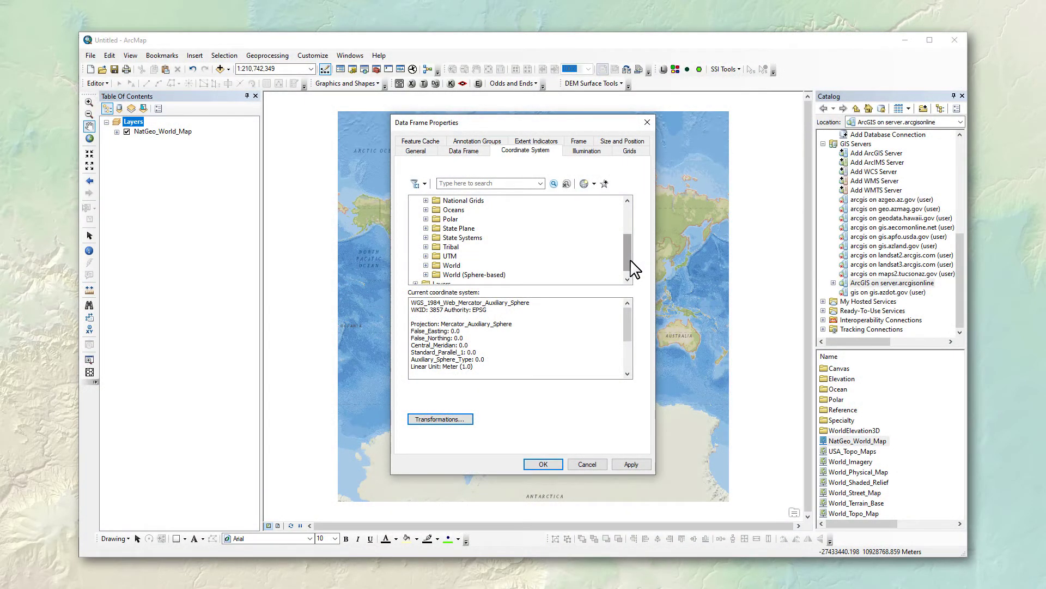
Search the coordinate systems for "sinusoidal" and apply Sinusoidal (world) to the Layers data frame
left_click_drag(588, 132, 262, 168)
left_click(179, 220)
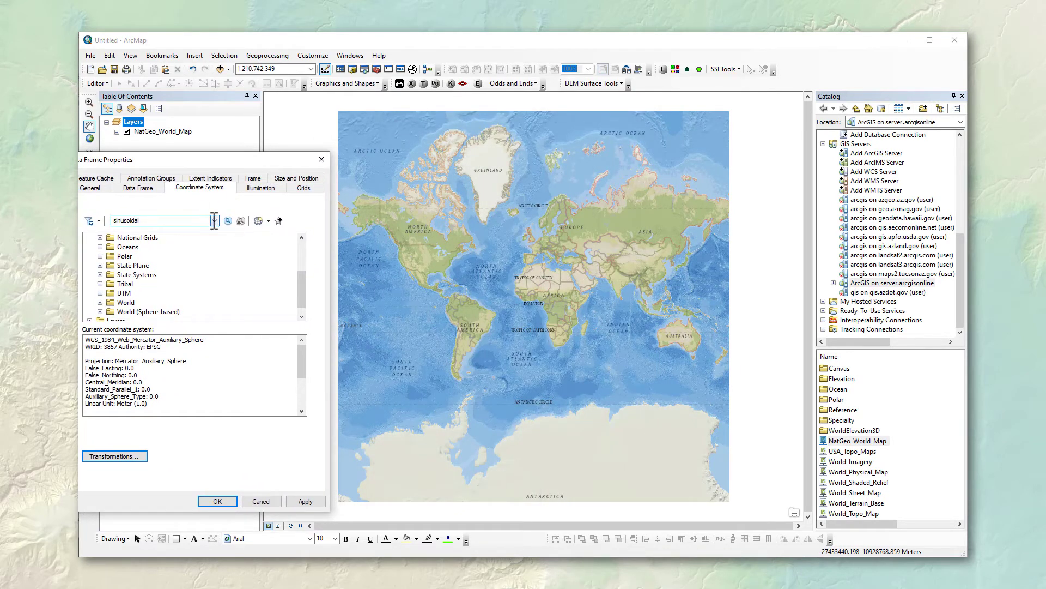
key("Return")
left_click(306, 501)
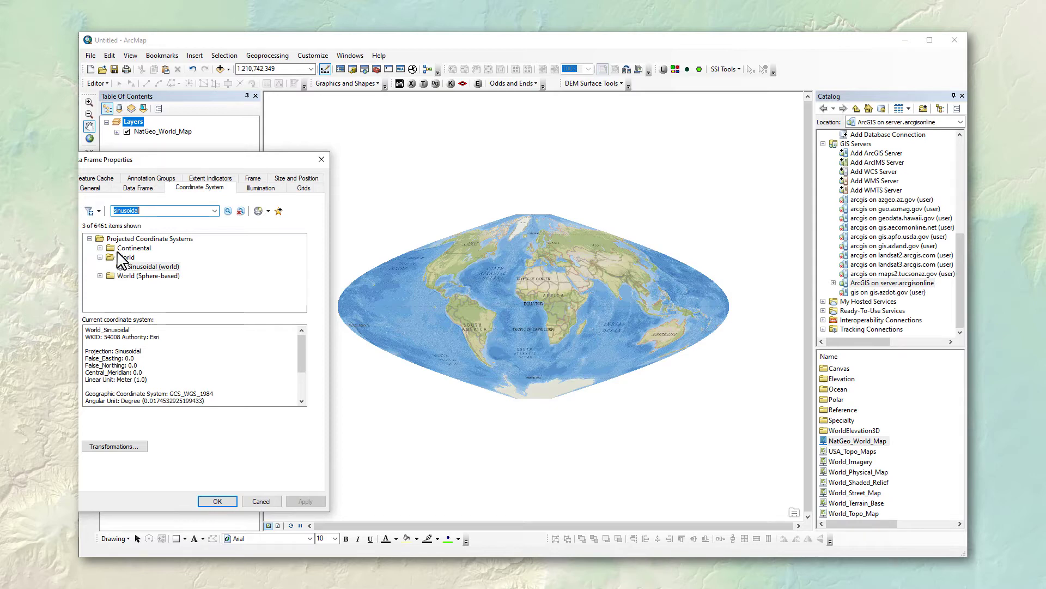
Search for "world from space" and set the Layers data frame to The World from Space, accepting its differing geographic coordinate system
type("world")
left_click(148, 210)
type("from spac")
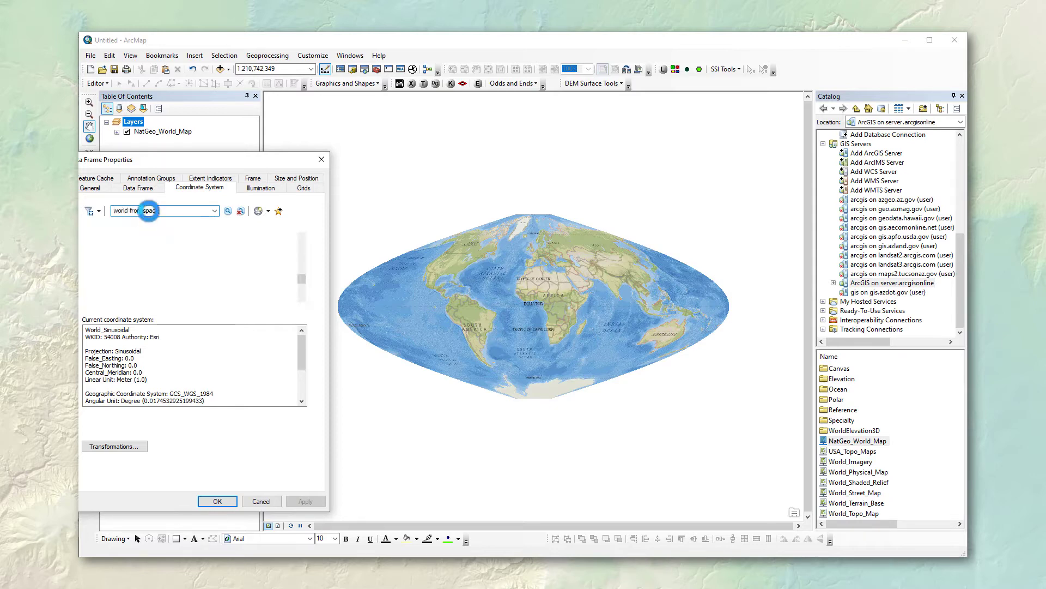
type("e")
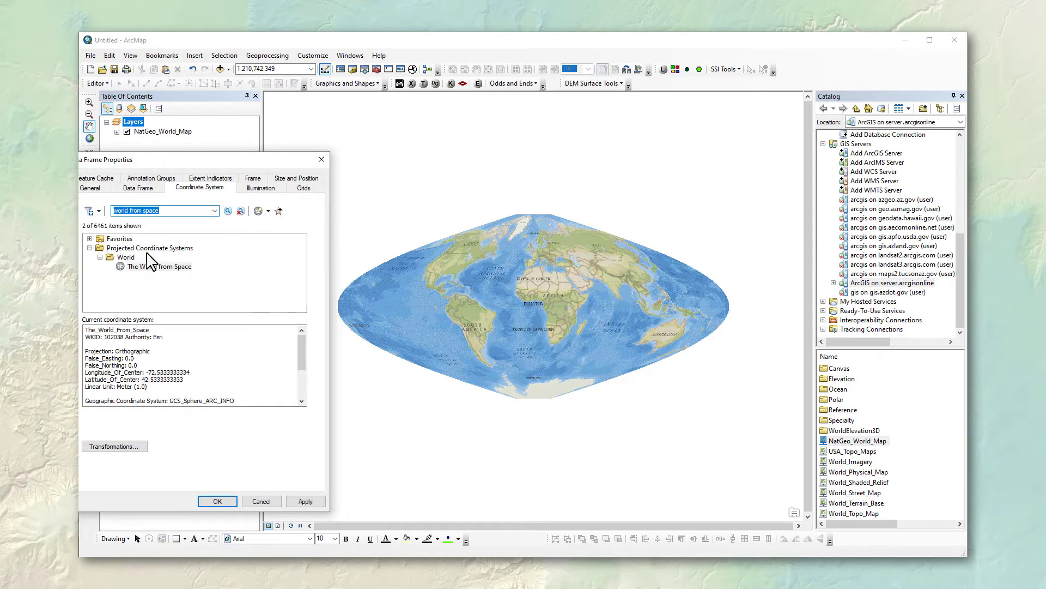
left_click(146, 266)
left_click_drag(155, 351, 121, 351)
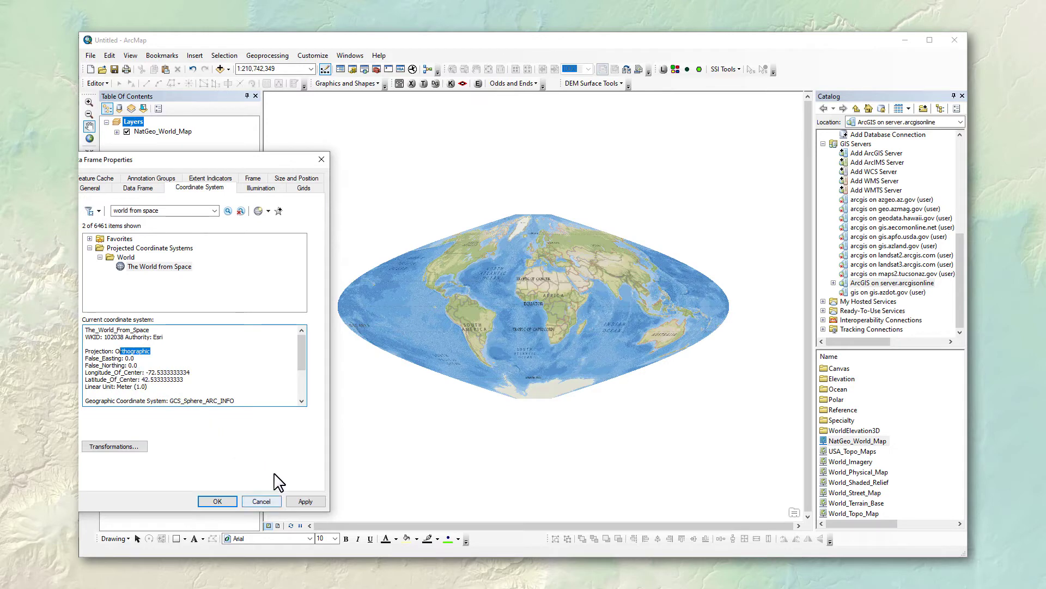
left_click(305, 501)
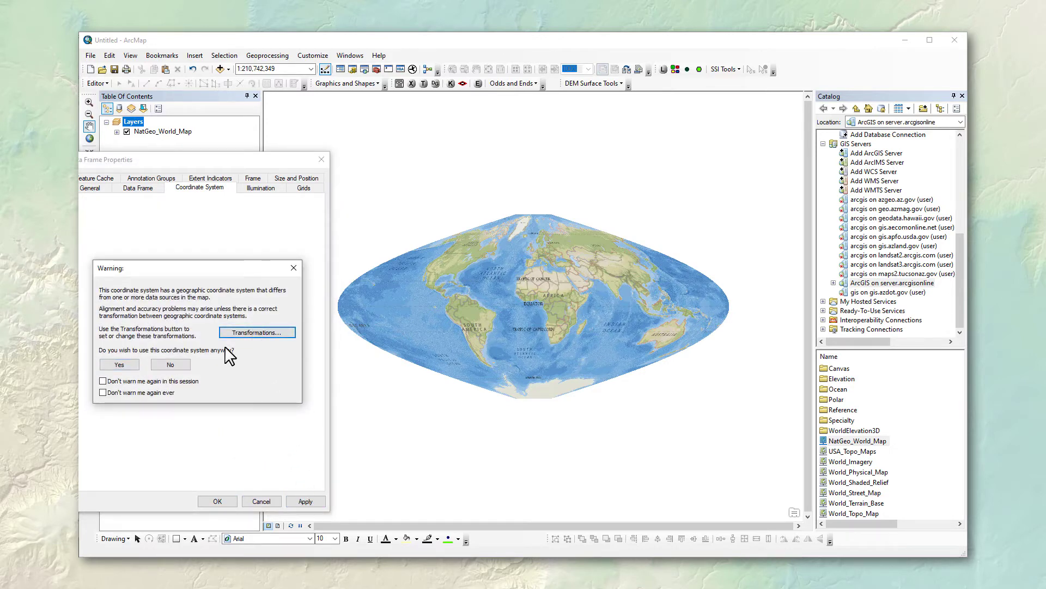
left_click(121, 365)
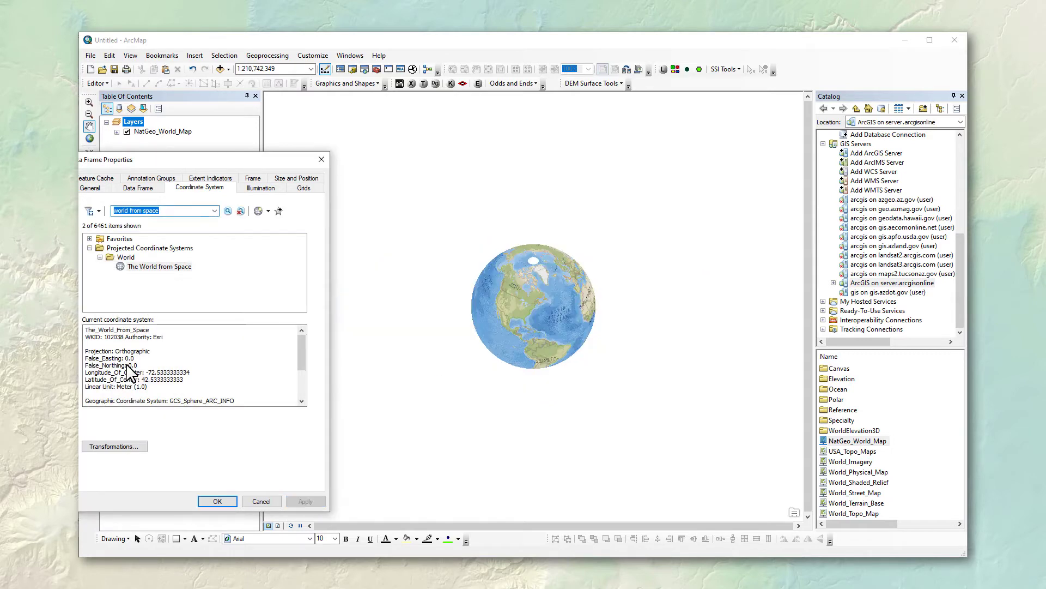
left_click_drag(204, 163, 224, 292)
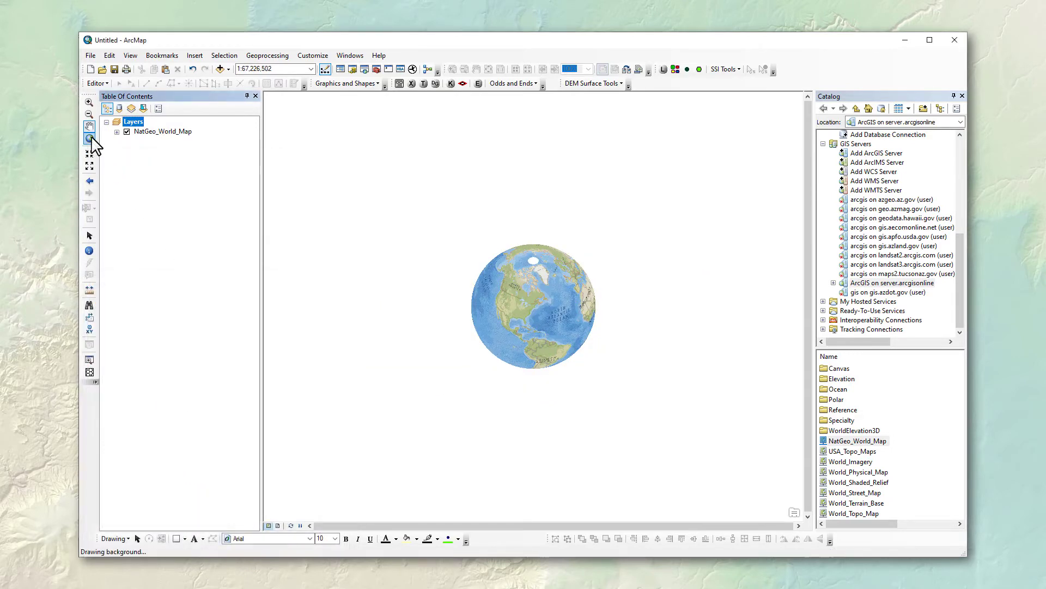
left_click(90, 139)
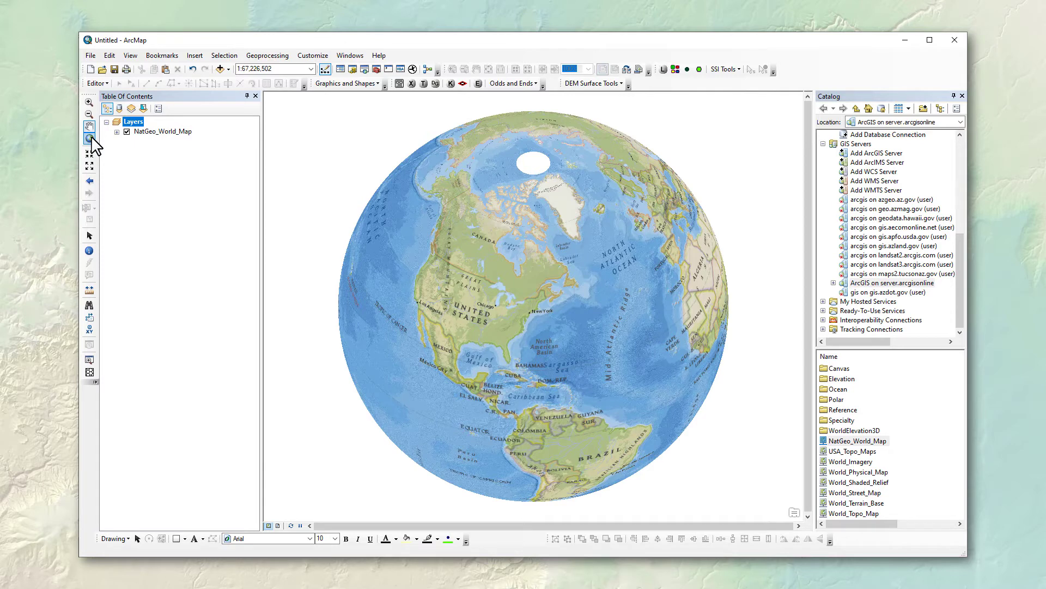
Open the parameters of The World from Space projection for the Layers data frame and set Longitude_Of_Center to -115
double_click(133, 121)
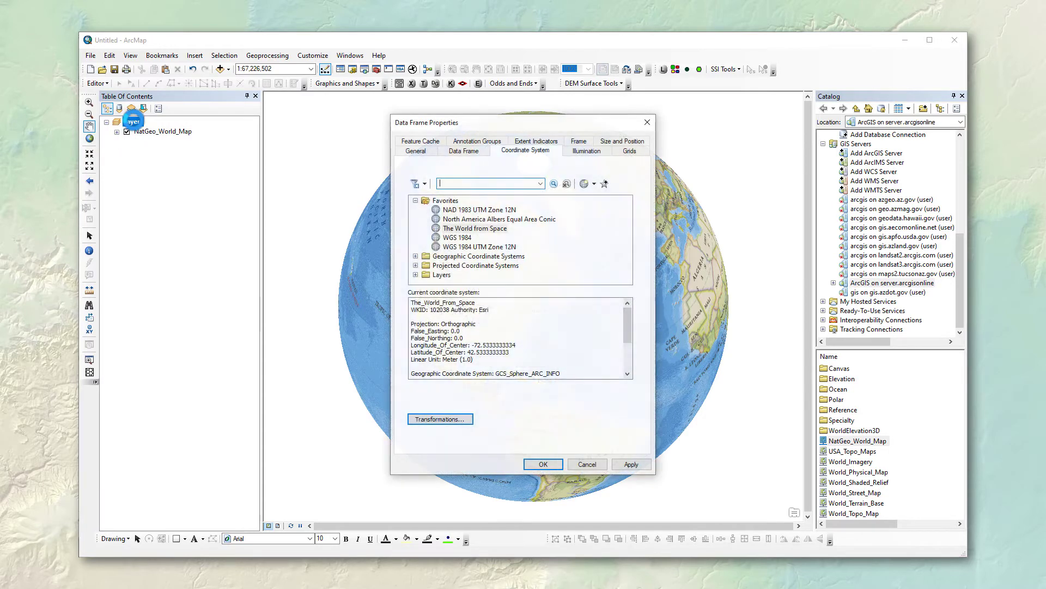
left_click_drag(537, 123, 226, 140)
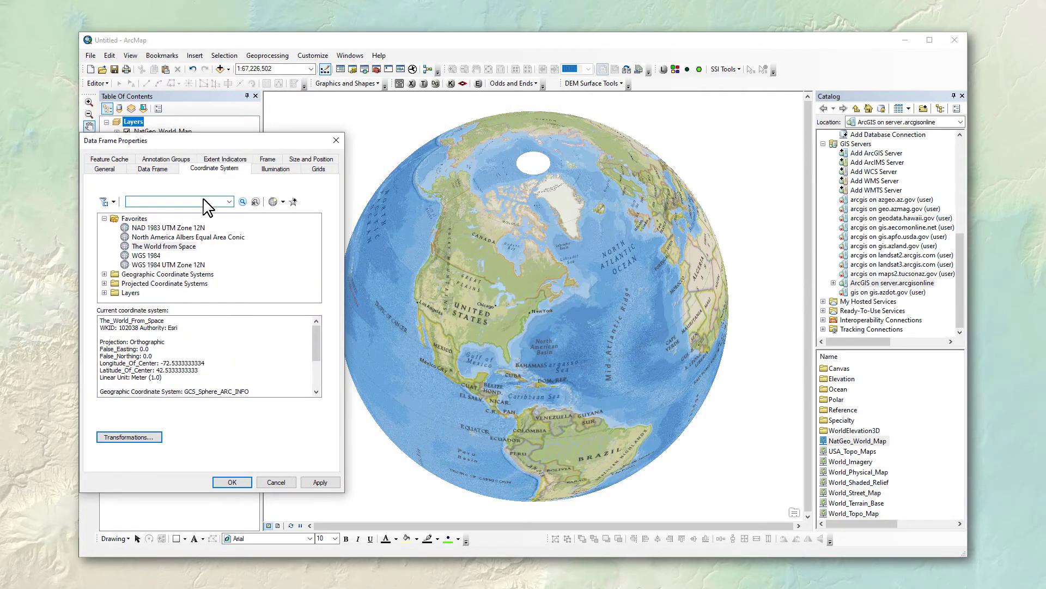
double_click(176, 246)
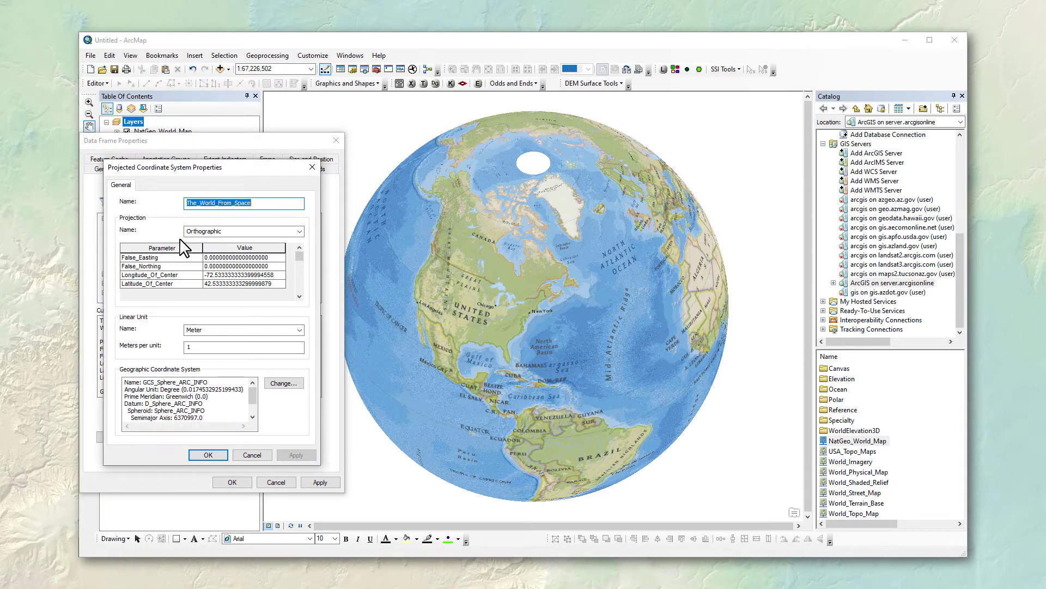
left_click_drag(226, 168, 224, 164)
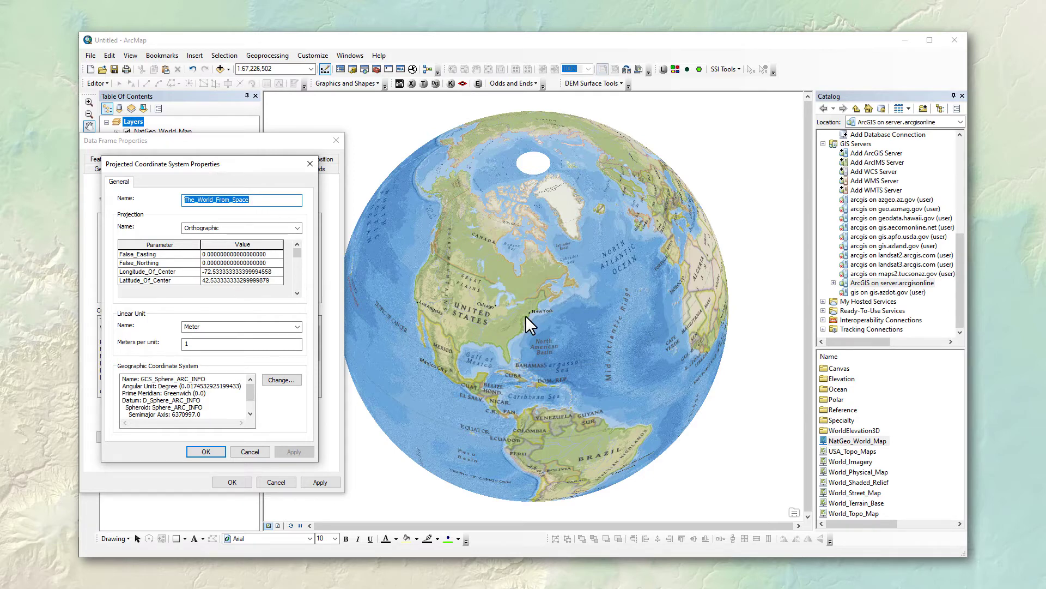
left_click(278, 271)
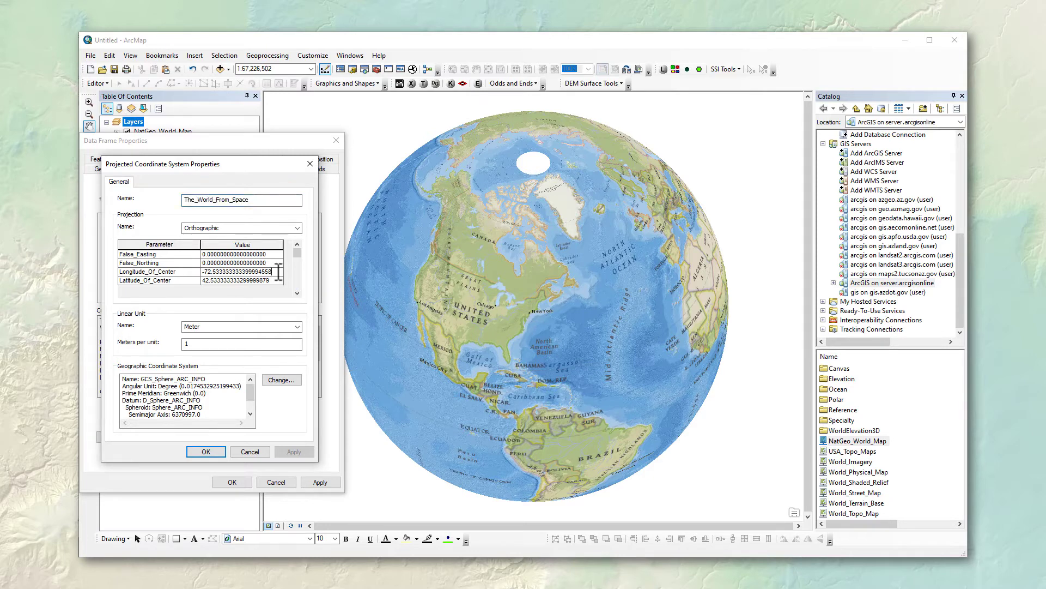
left_click_drag(278, 271, 175, 271)
type("-115")
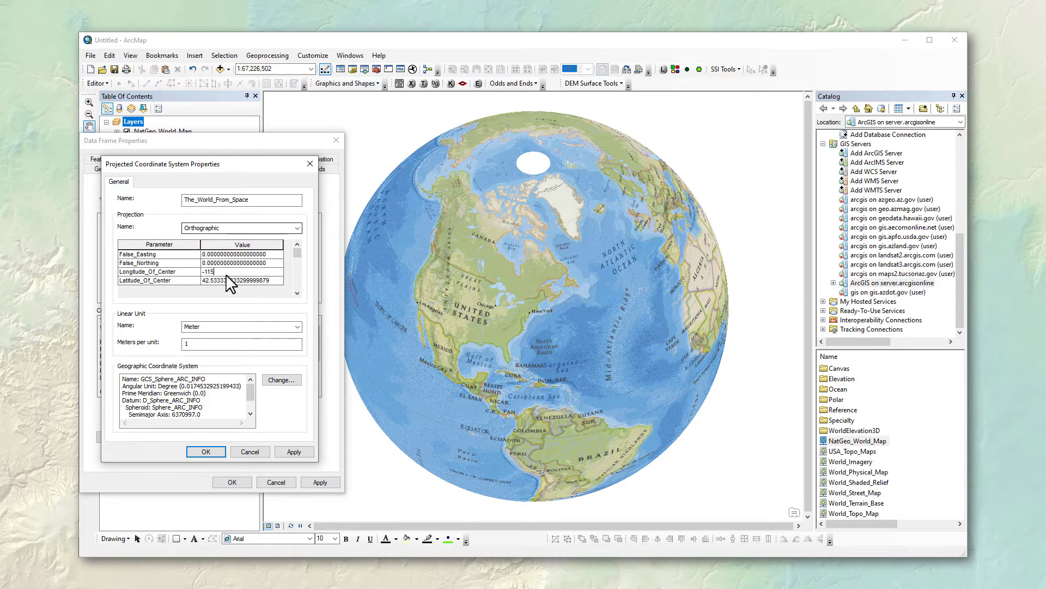
Set Latitude_Of_Center to 35 and apply the customized projection to the data frame, accepting its differing geographic coordinate system
left_click(184, 278)
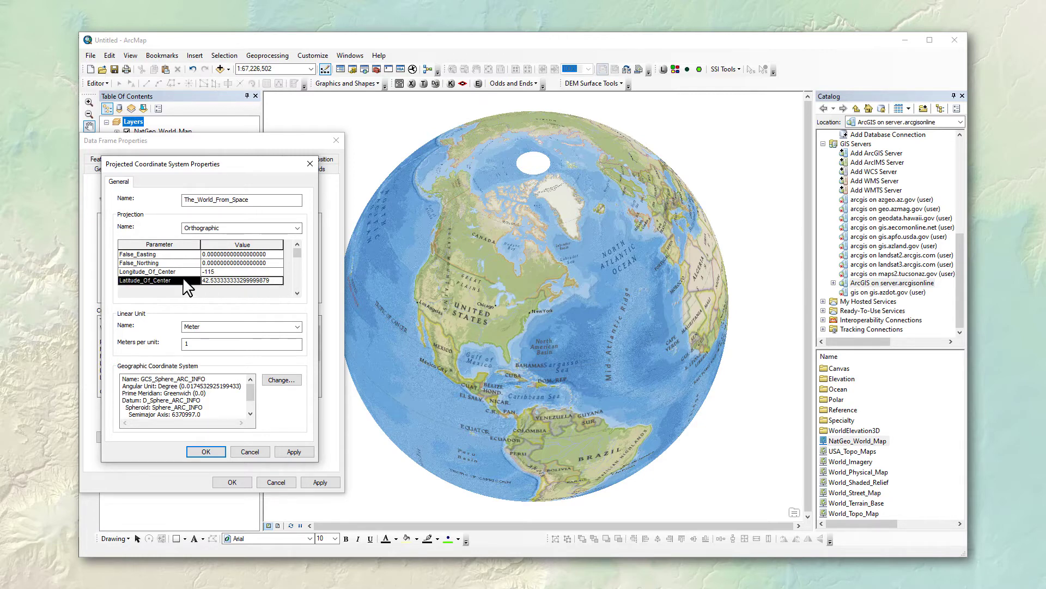
left_click(276, 280)
type("35")
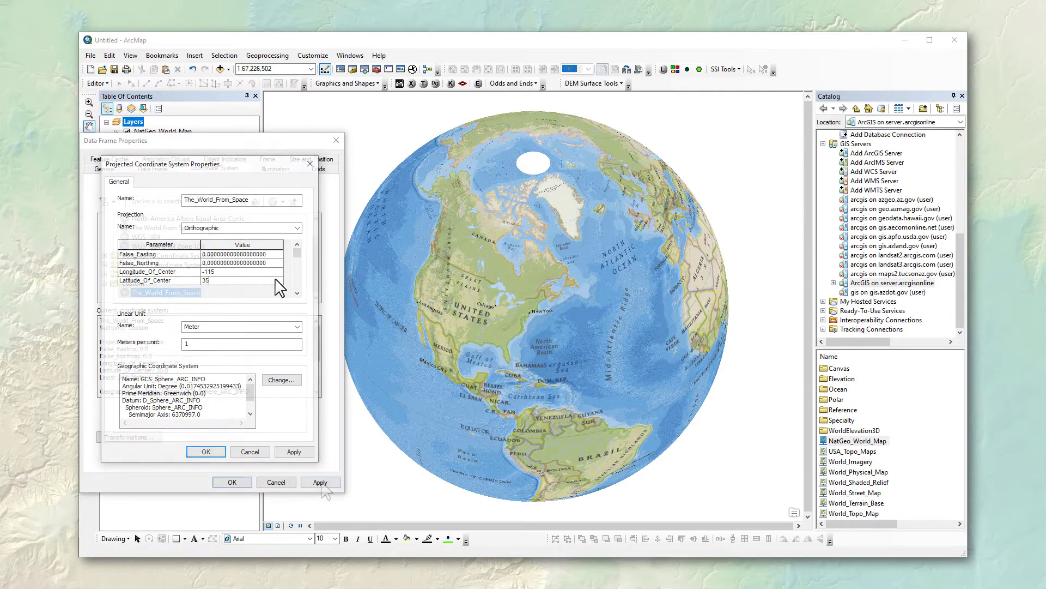
key("Return")
left_click(320, 483)
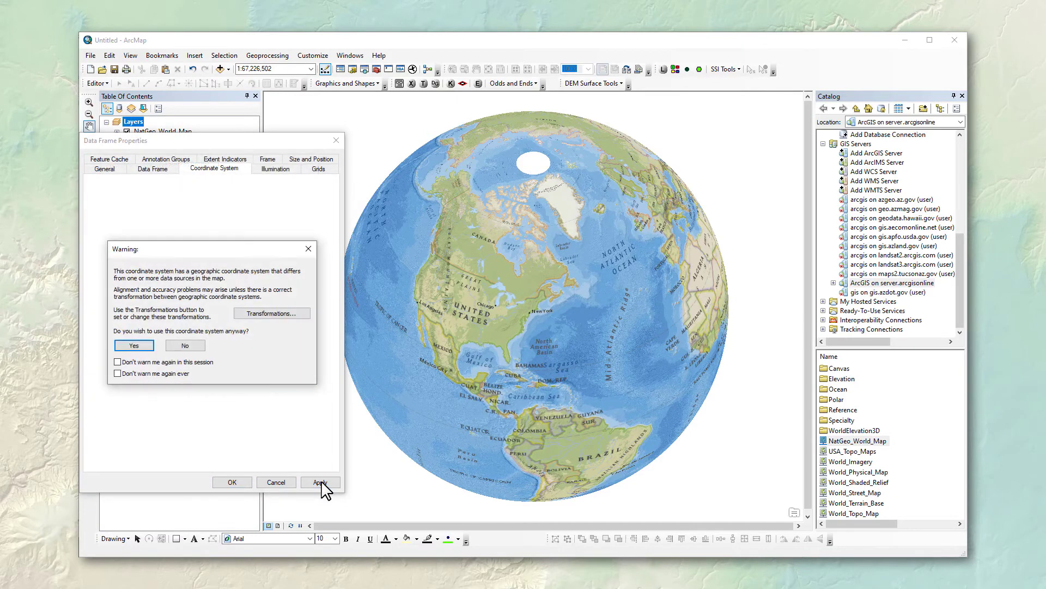
left_click(130, 346)
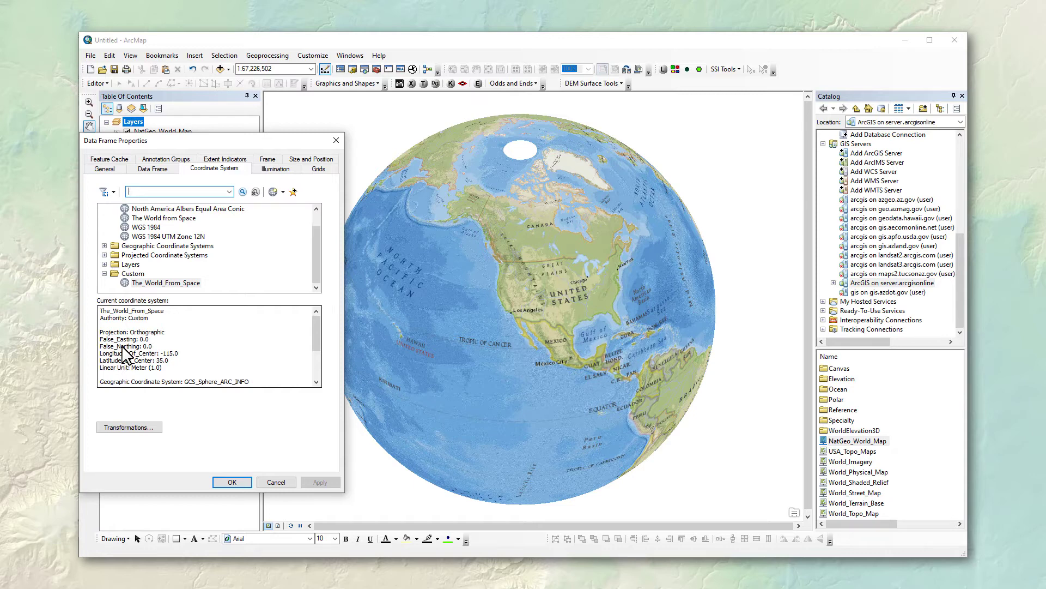
left_click(231, 483)
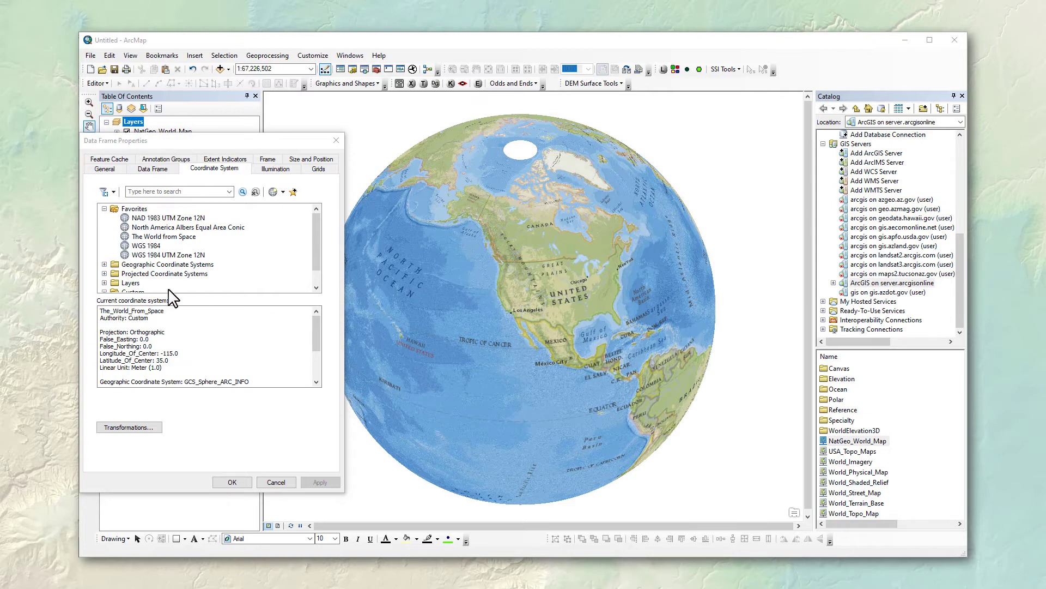
Examine the parameters of Alaska Albers, Canada Lambert Conformal Conic and North America Equidistant Conic among the projected continental North America systems
left_click(105, 274)
left_click(156, 265)
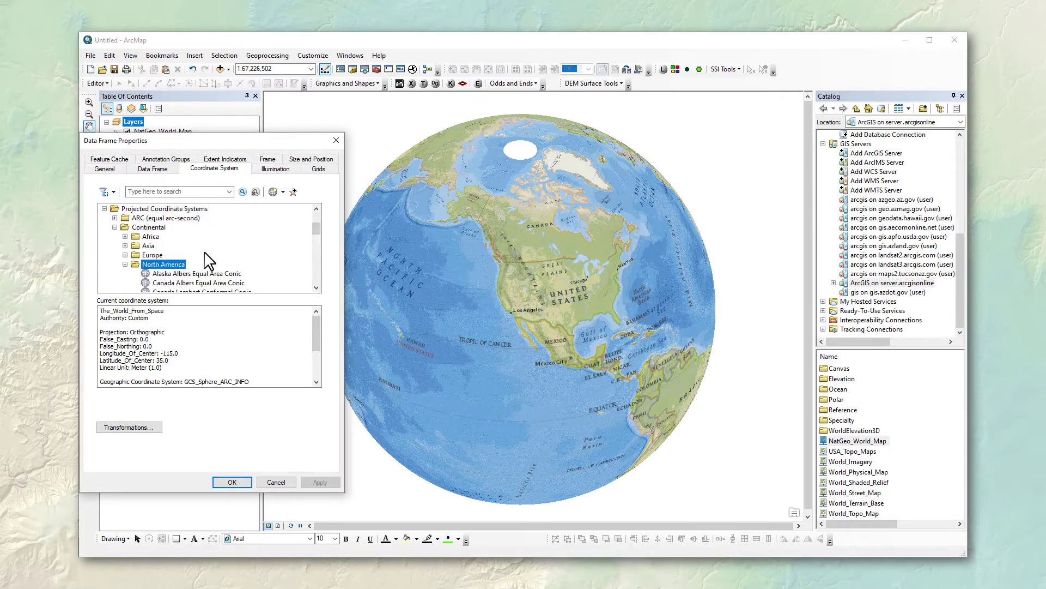
scroll(317, 231, "down", 2)
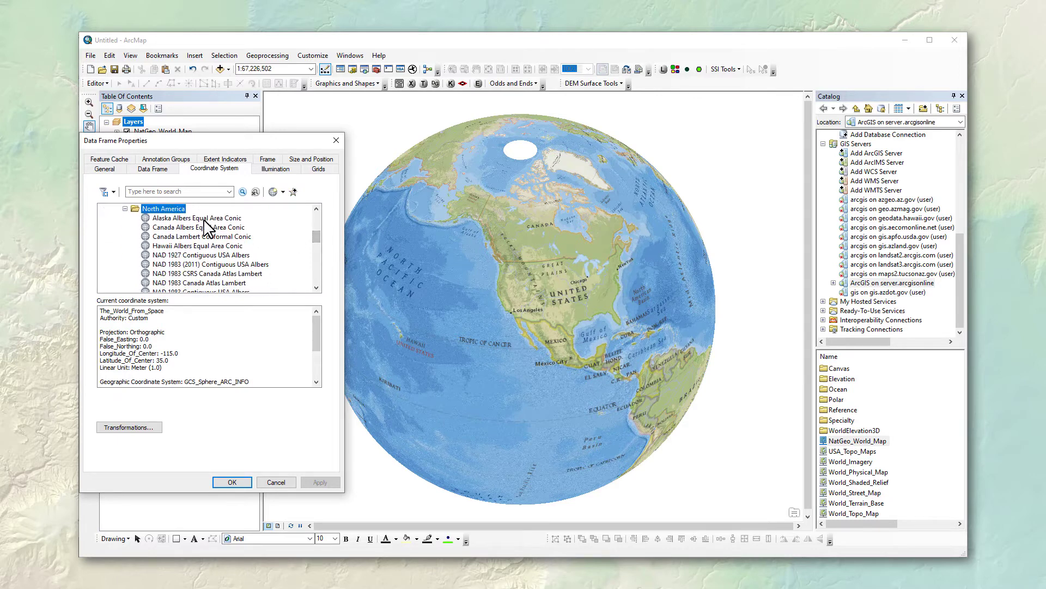
left_click(204, 219)
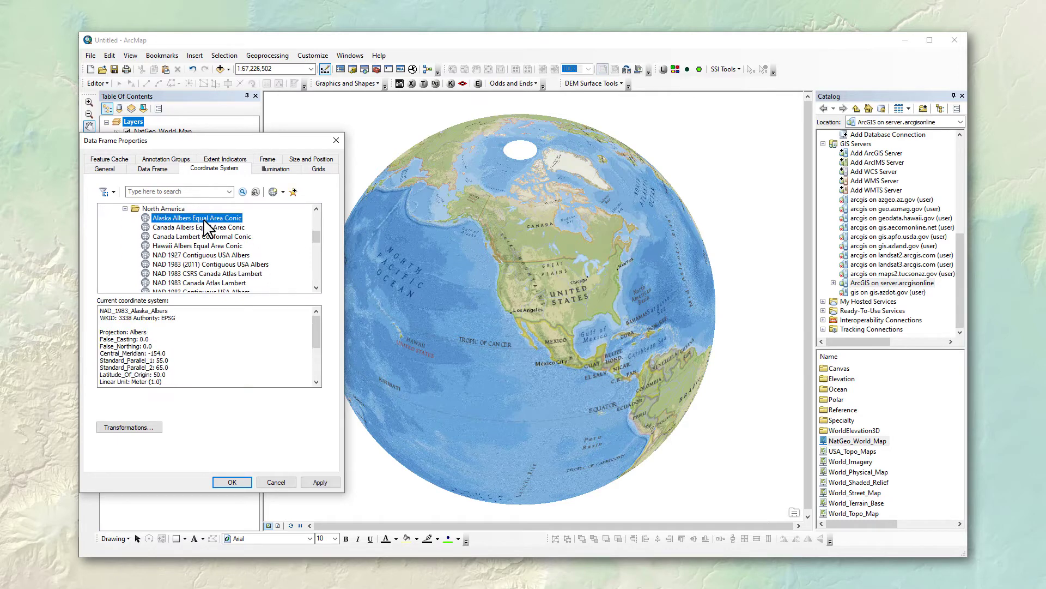
left_click(213, 237)
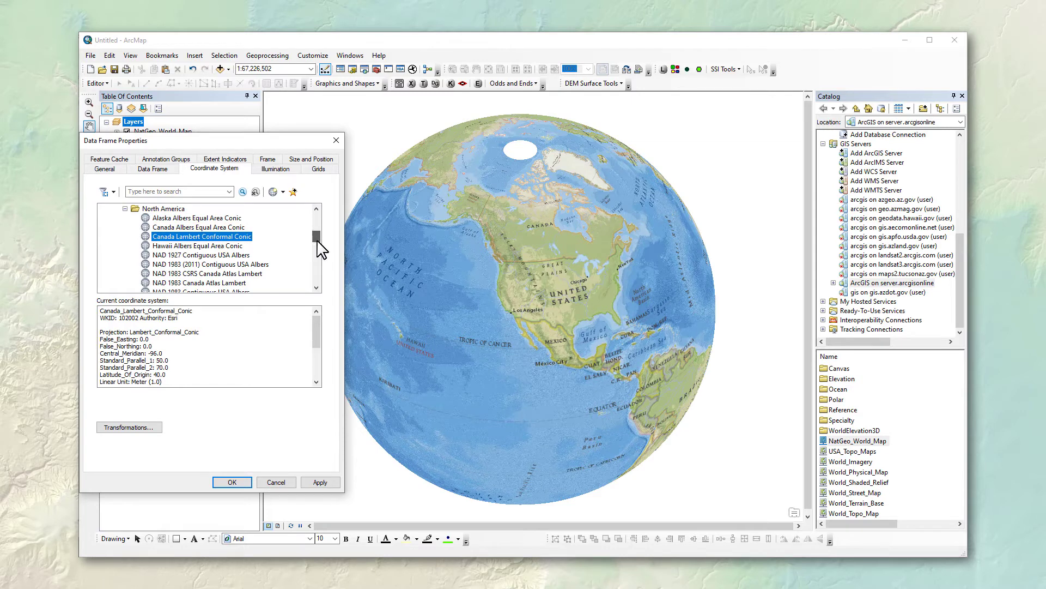
left_click_drag(321, 248, 320, 260)
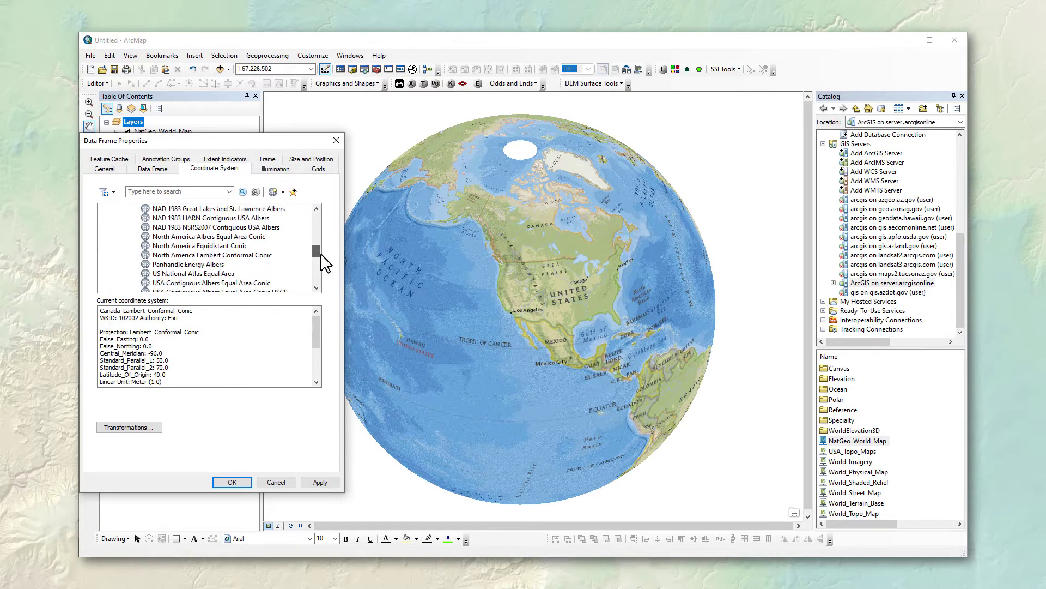
left_click(218, 248)
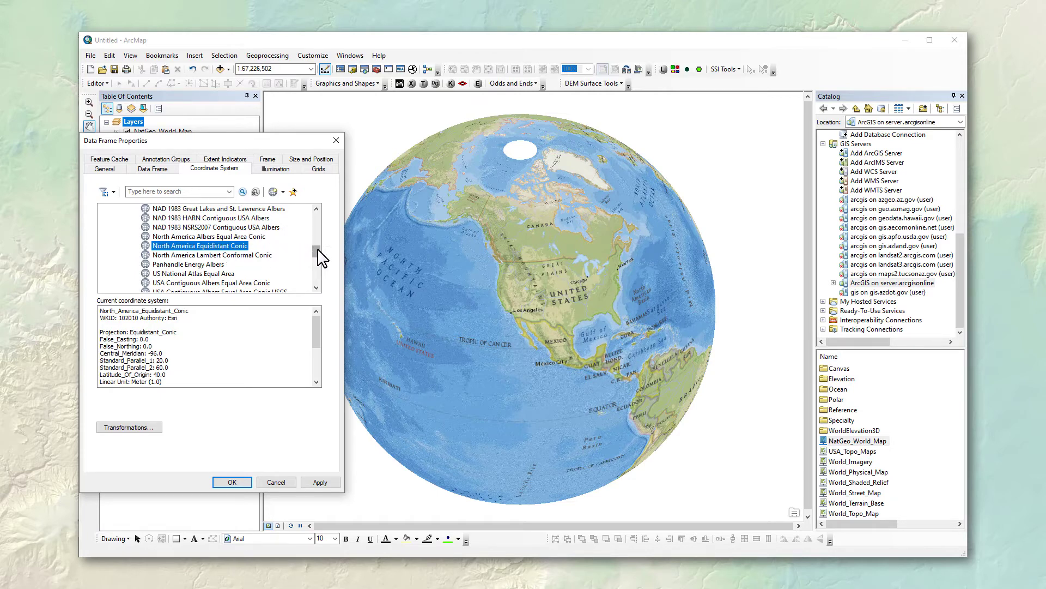
Compare the parameters of the Canada Lambert Conformal Conic, Alaska Albers Equal Area Conic and Canada Albers Equal Area Conic systems
left_click_drag(320, 248, 320, 232)
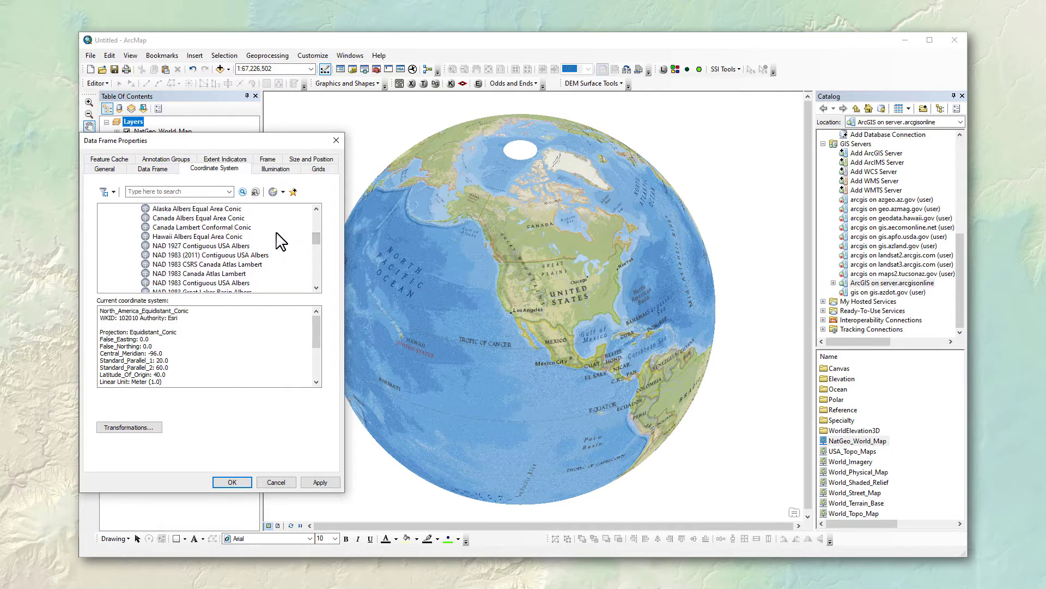
left_click(221, 229)
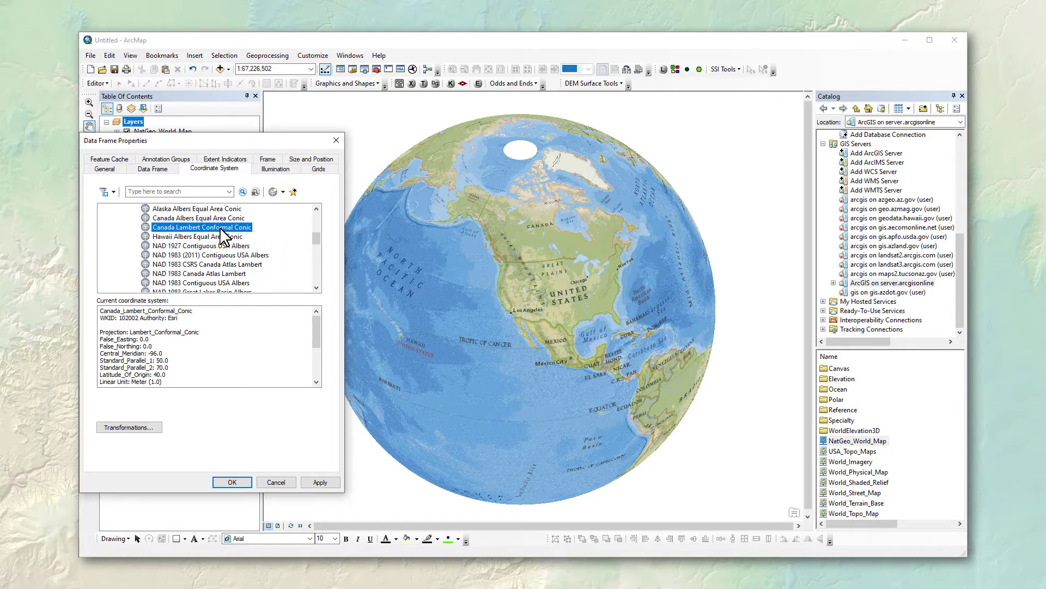
left_click(207, 218)
left_click(202, 207)
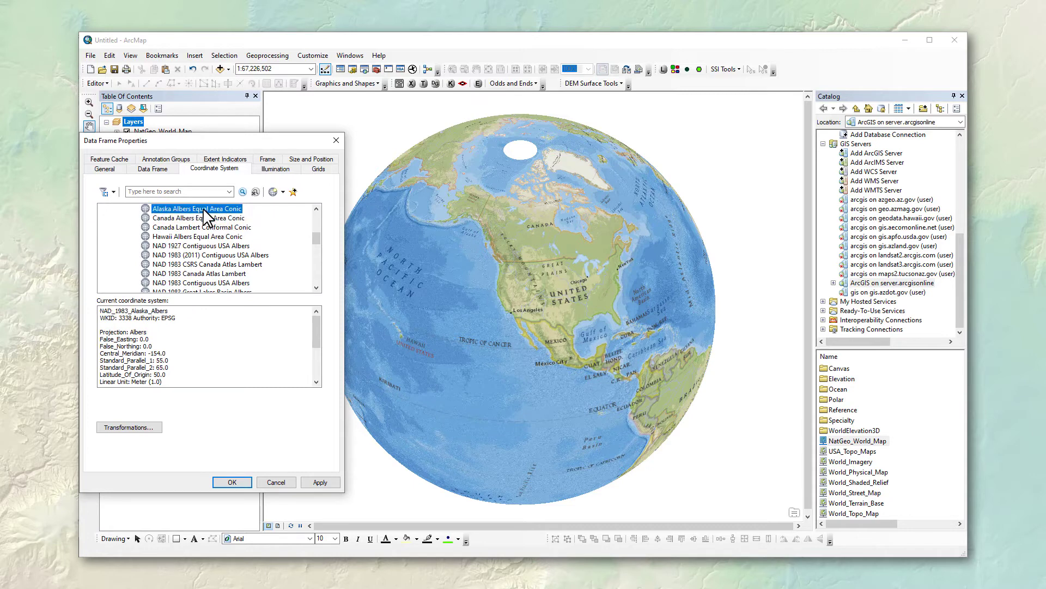
left_click(205, 218)
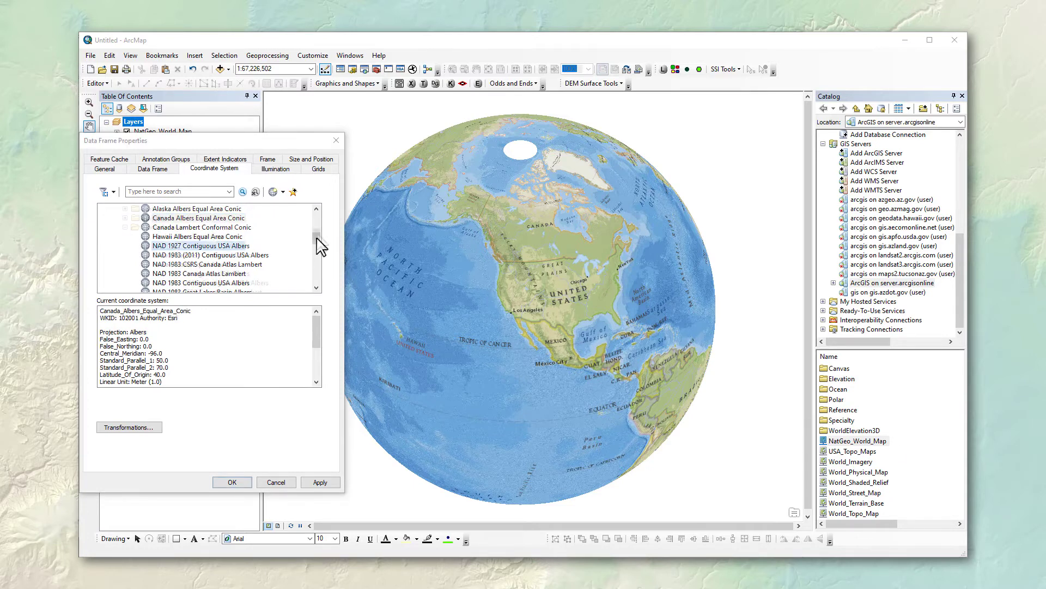
Collapse the Projected Coordinate Systems, Favorites and Custom folders, and move the Data Frame Properties dialog clear of the table of contents
mouse_move(320, 243)
left_mouse_down()
mouse_move(318, 217)
mouse_move(320, 241)
left_mouse_up()
left_click(104, 265)
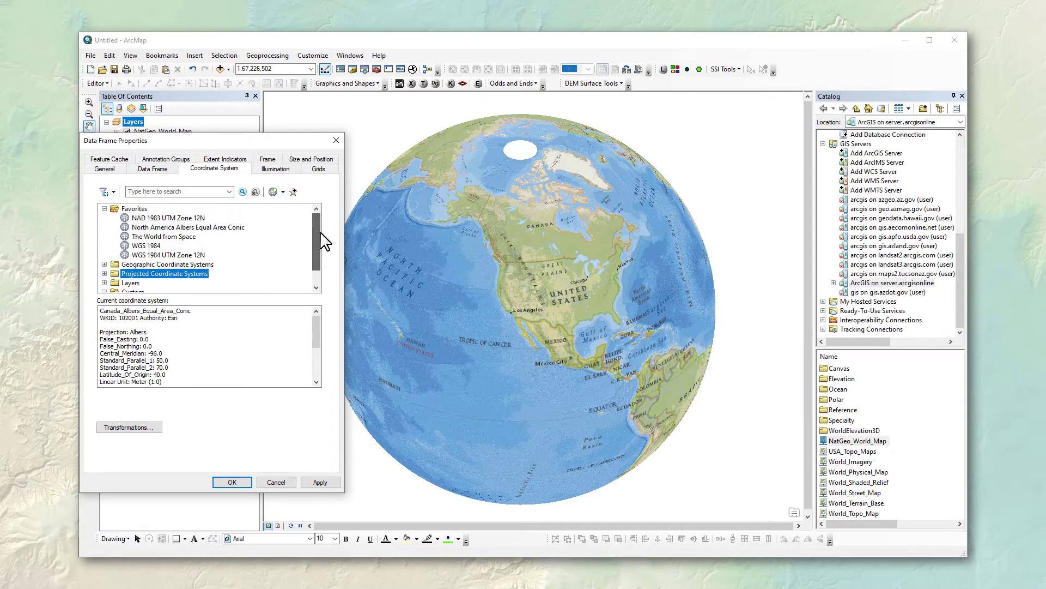
left_click(104, 209)
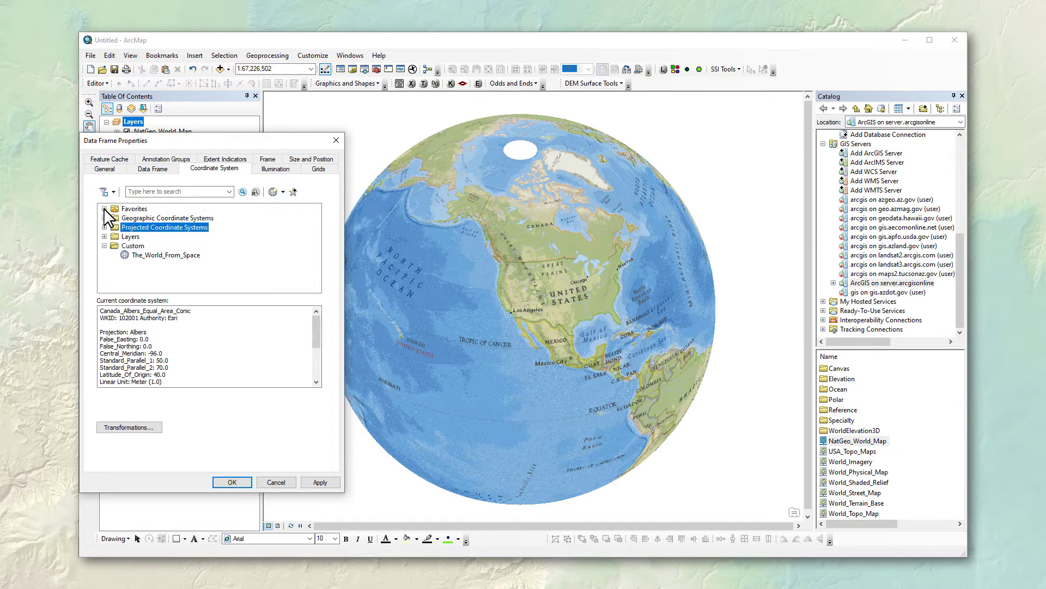
left_click(104, 246)
left_click_drag(239, 141, 429, 173)
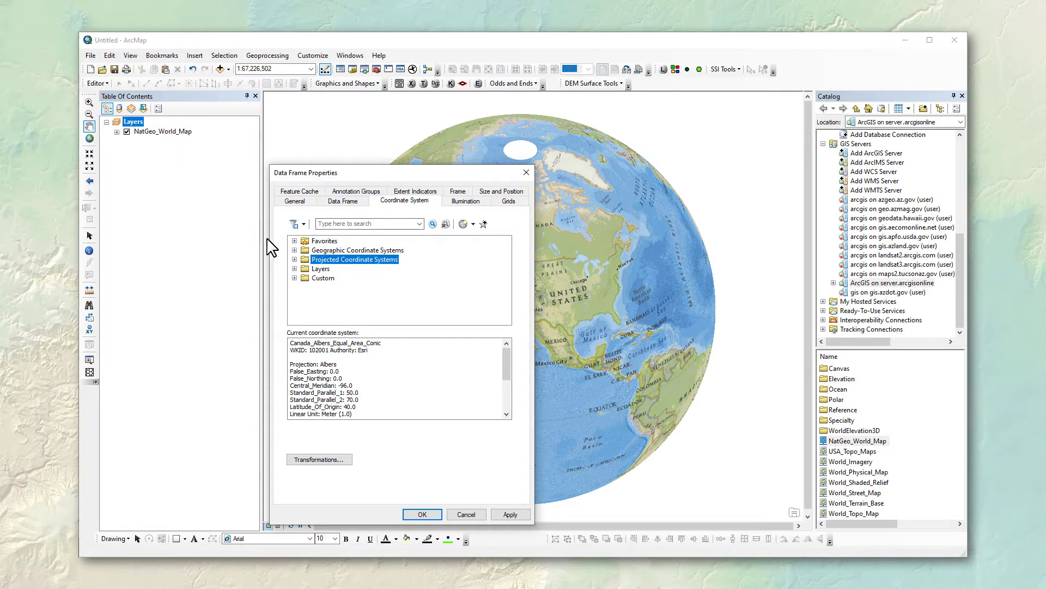
Set the Layers data frame to WGS_1984_Web_Mercator_Auxiliary_Sphere, the coordinate system used by the NatGeo_World_Map layer
left_click(294, 269)
left_click(333, 279)
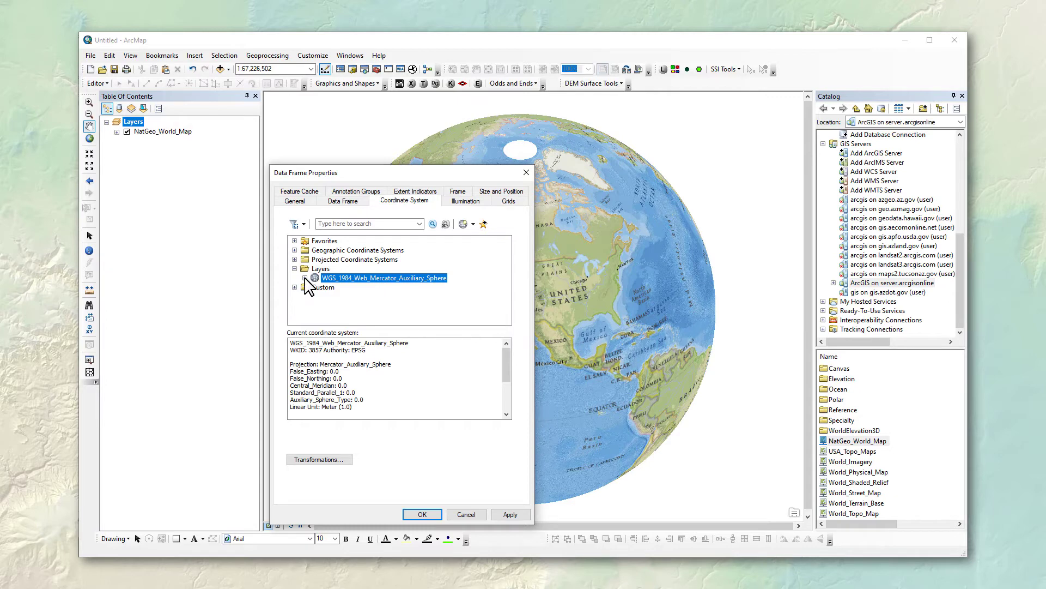
left_click(305, 278)
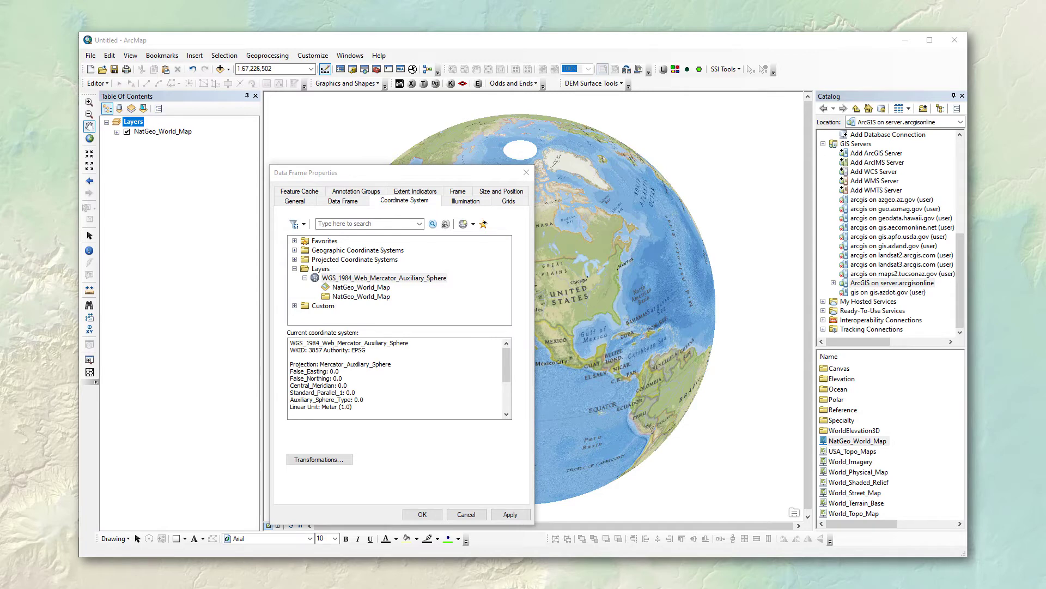
left_click(402, 278)
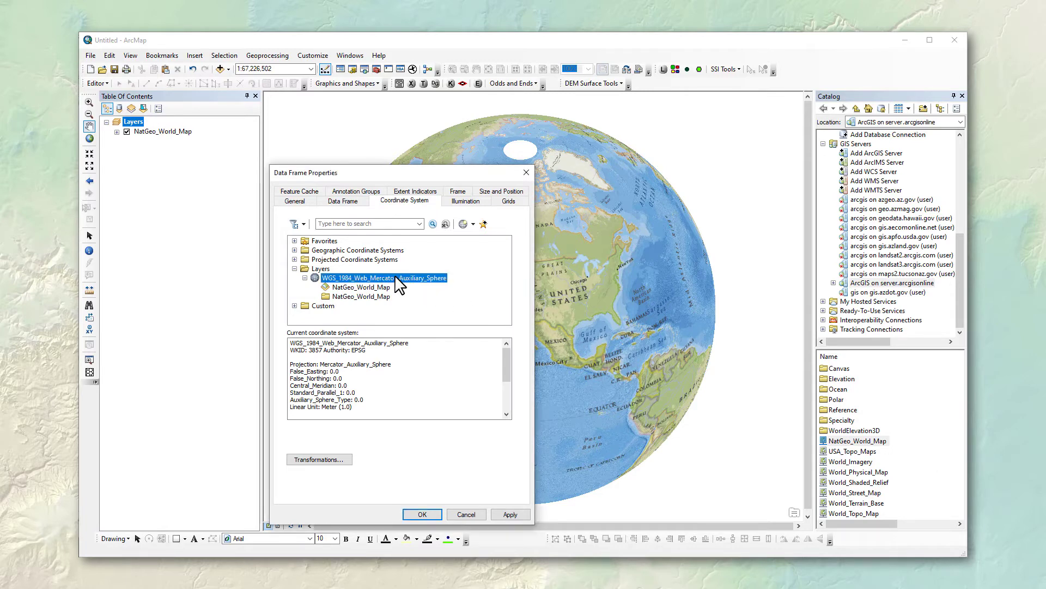
left_click(429, 517)
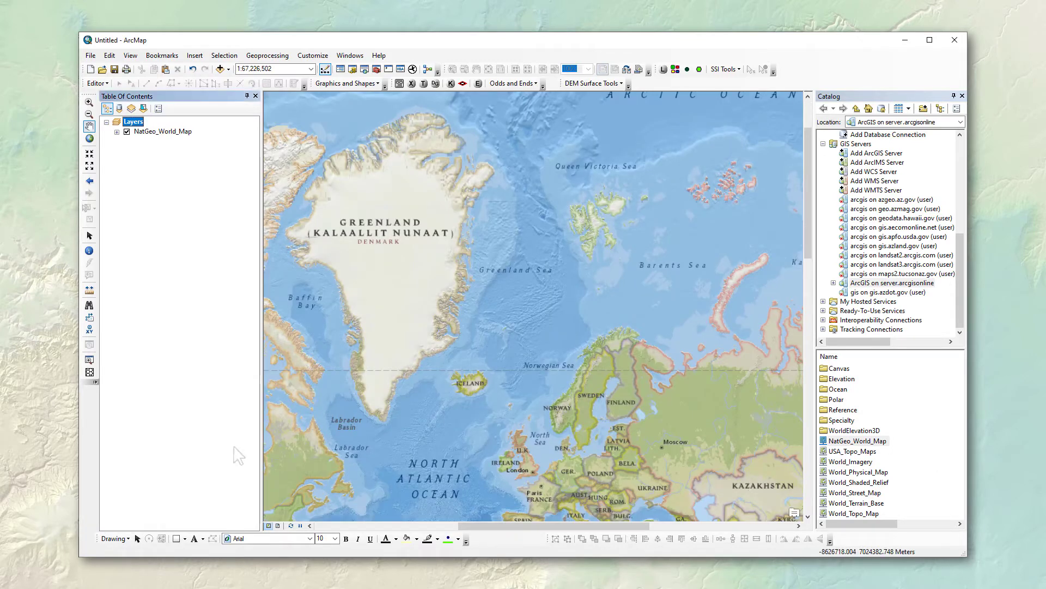